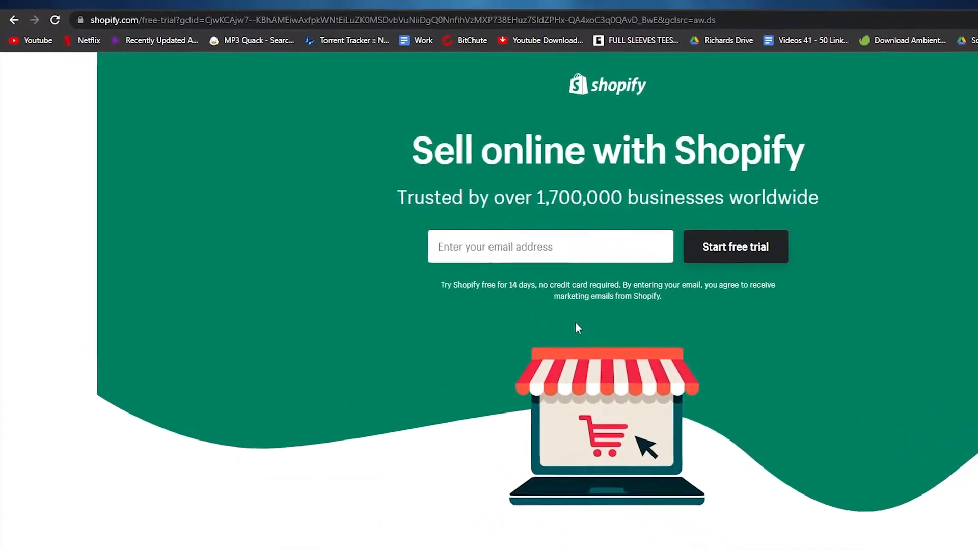
# Skip the setup questions about selling, revenue and industry and look over the business address form
pyautogui.scroll(-15, 602, 453)
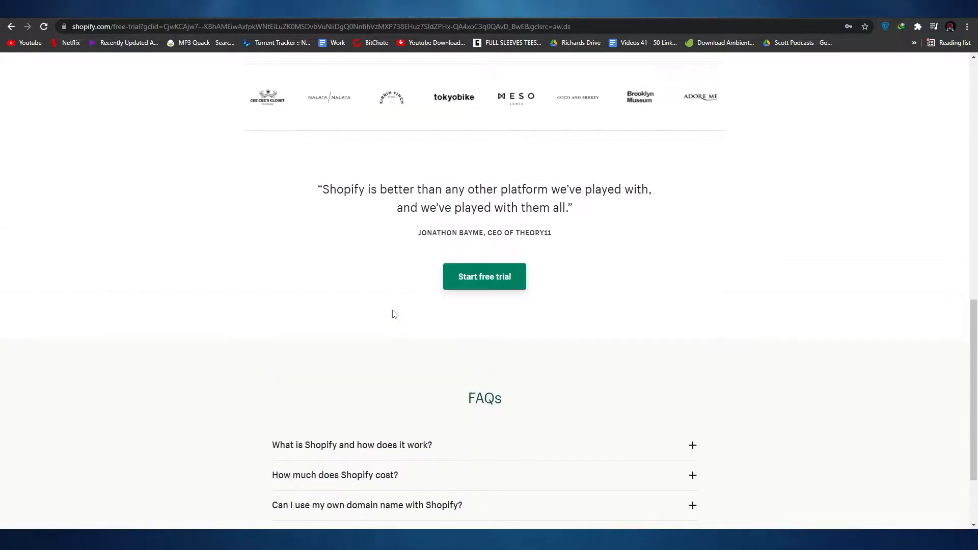
pyautogui.scroll(15, 392, 315)
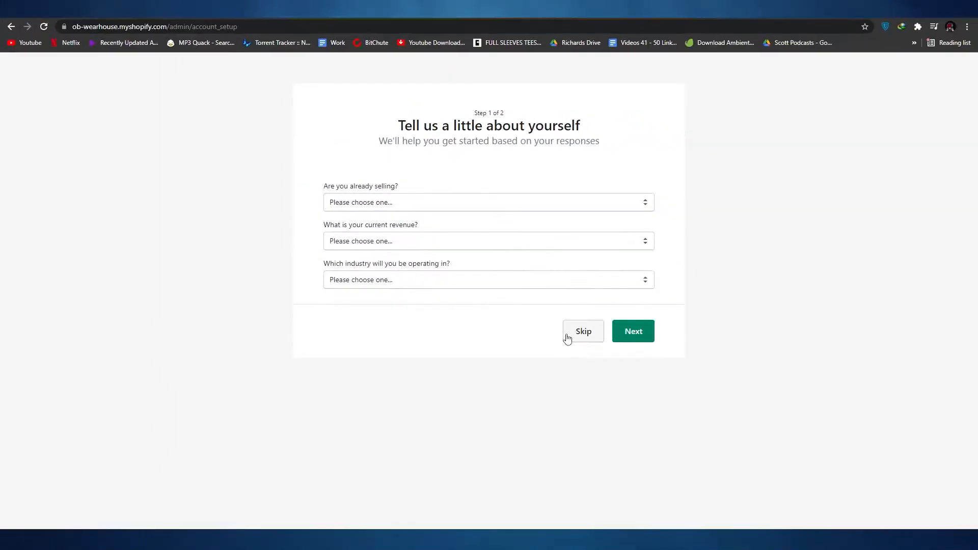
pyautogui.click(567, 339)
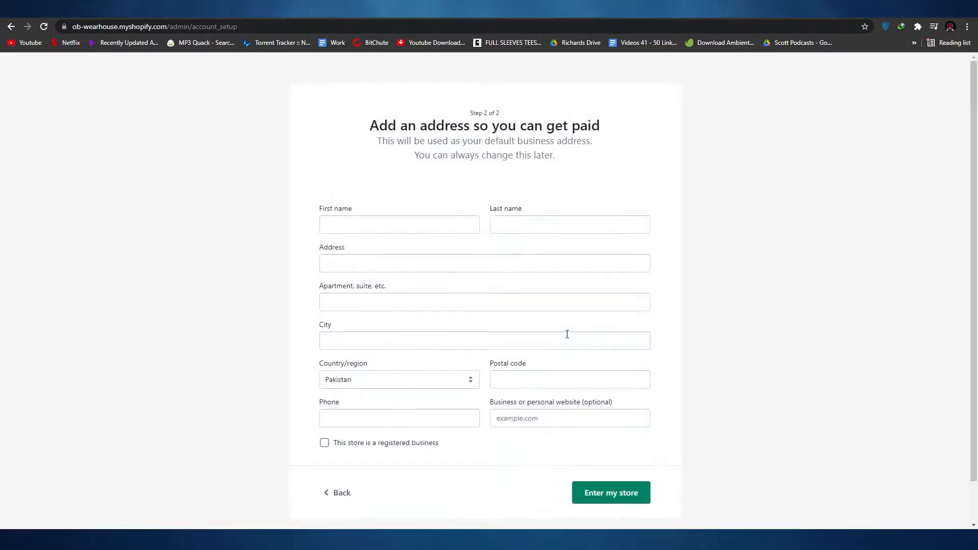
pyautogui.scroll(-1, 291, 223)
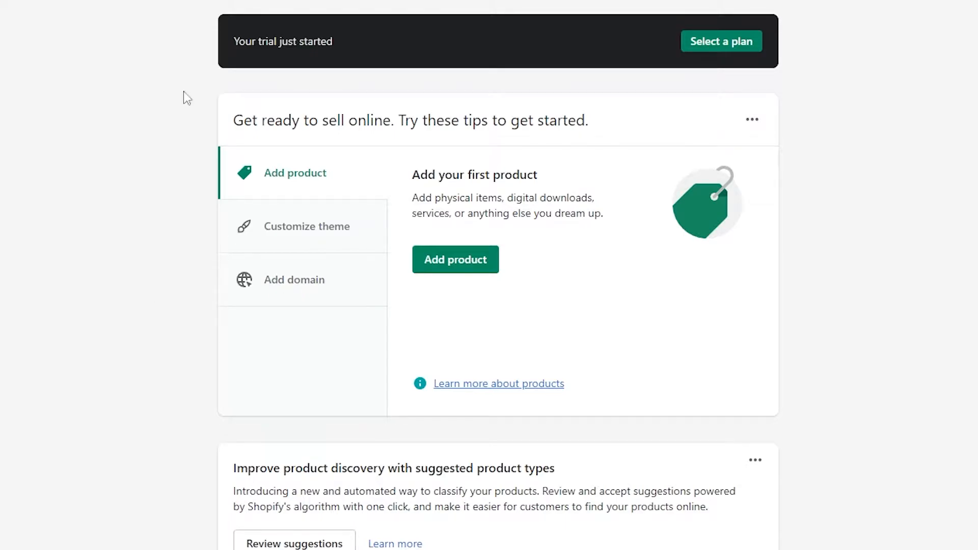
# Start adding a product and review the title, description, media and pricing fields of its form
pyautogui.click(462, 261)
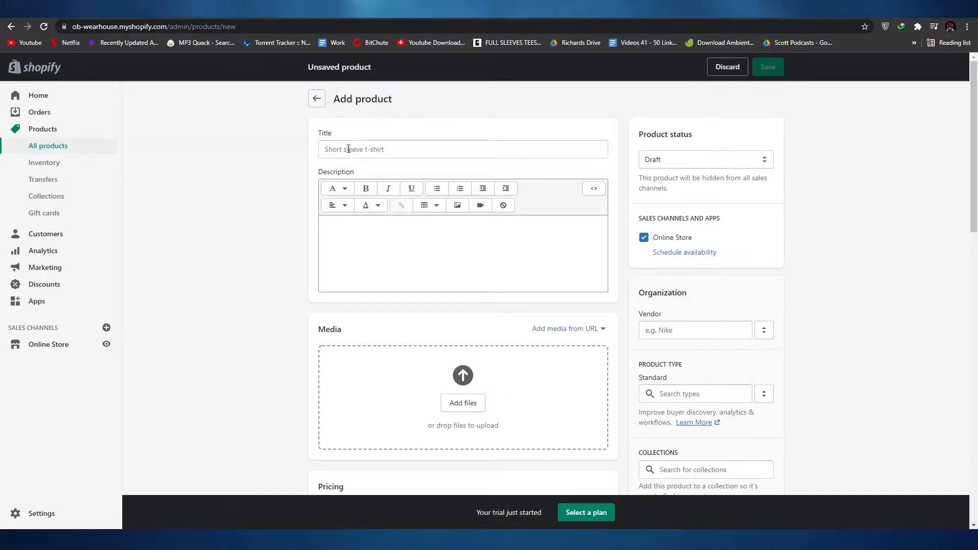
pyautogui.scroll(-2, 362, 230)
pyautogui.scroll(2, 362, 231)
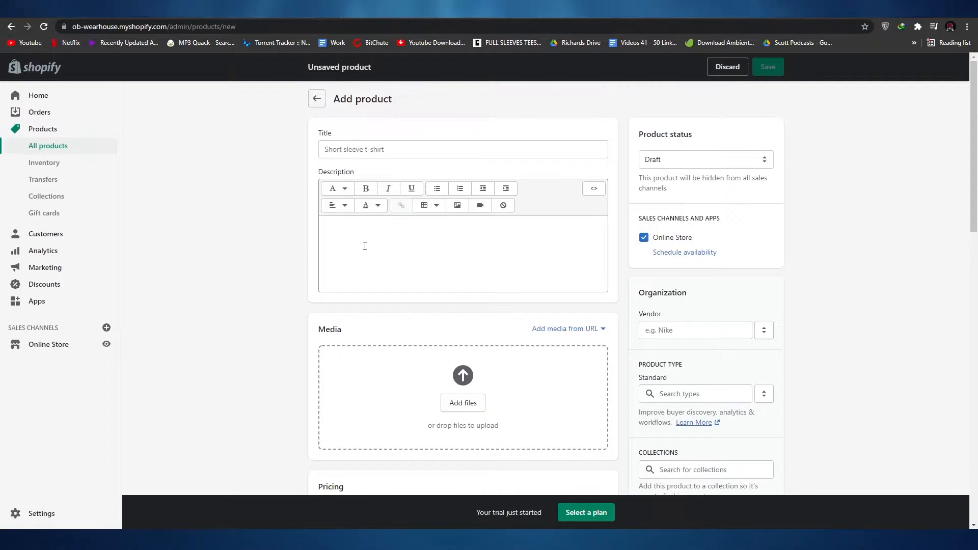
pyautogui.scroll(-2, 377, 242)
pyautogui.scroll(1, 533, 375)
pyautogui.scroll(-1, 533, 374)
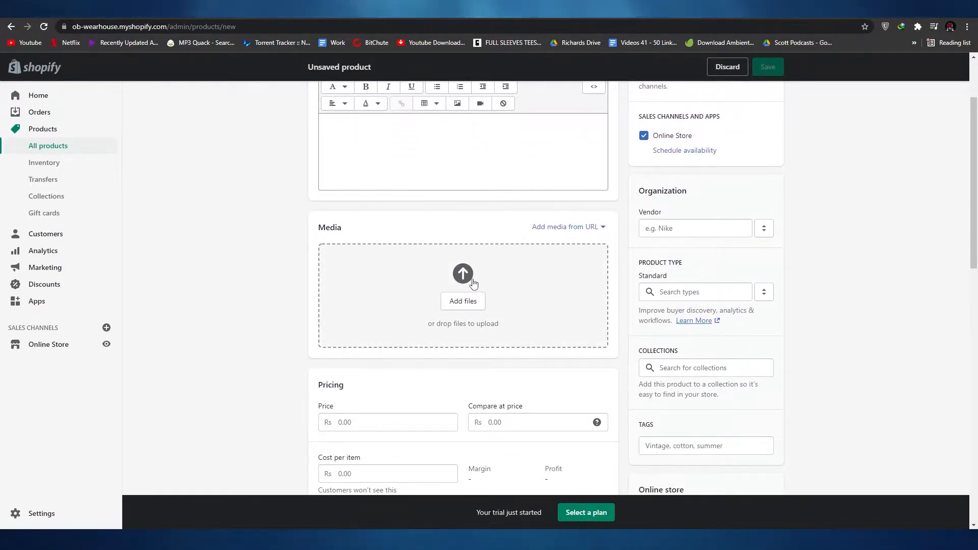
pyautogui.scroll(-4, 377, 242)
pyautogui.scroll(3, 369, 259)
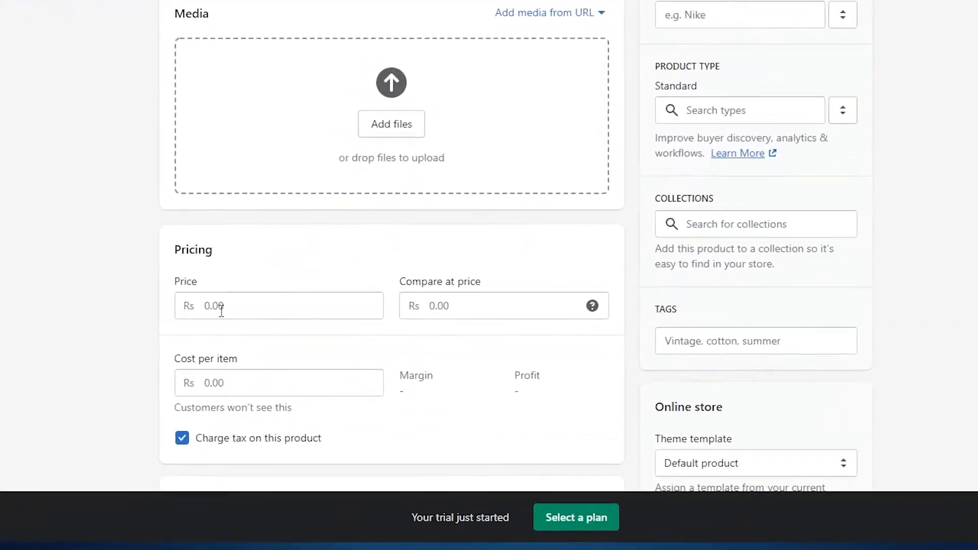
pyautogui.scroll(-7, 214, 267)
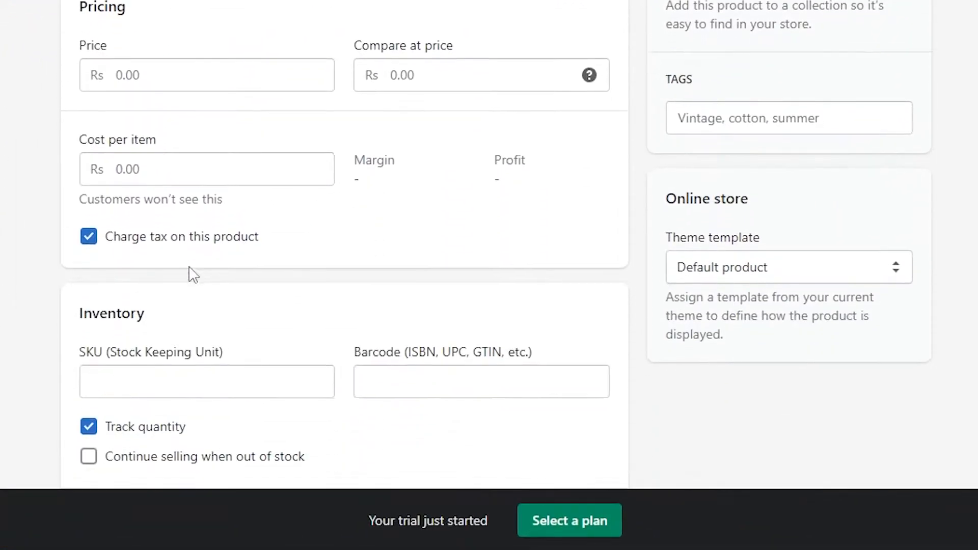
# Examine the inventory, quantity, shipping weight and customs information sections of the new product form
pyautogui.scroll(-2, 327, 212)
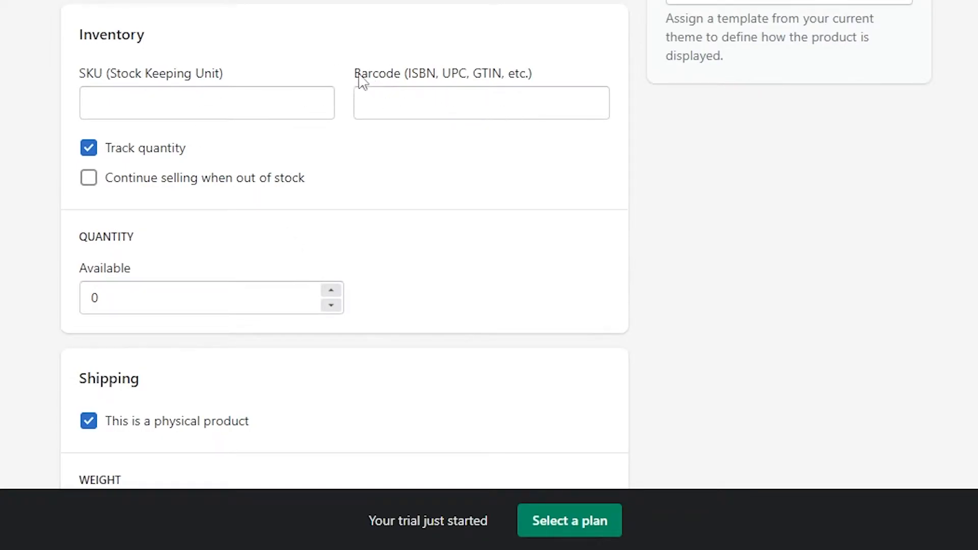
pyautogui.scroll(-2, 456, 8)
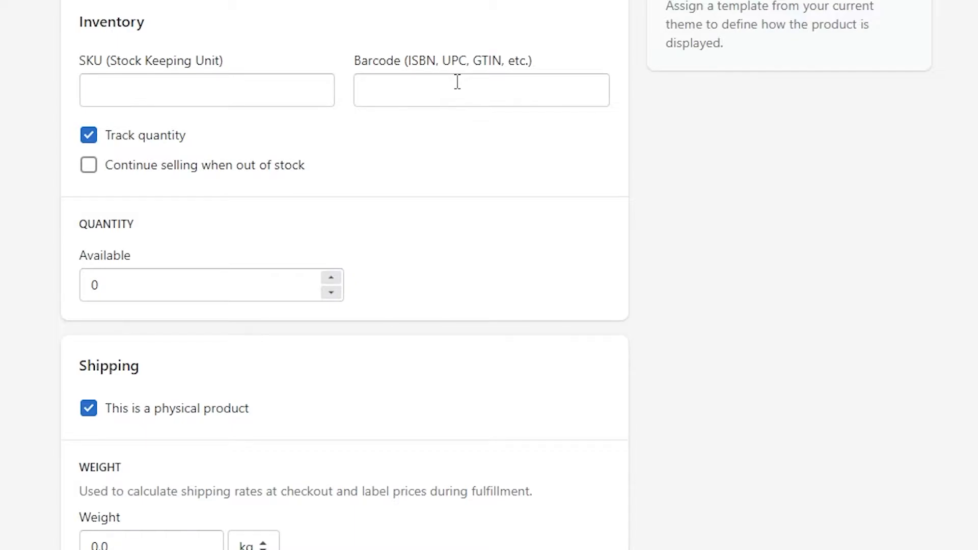
pyautogui.scroll(-2, 186, 350)
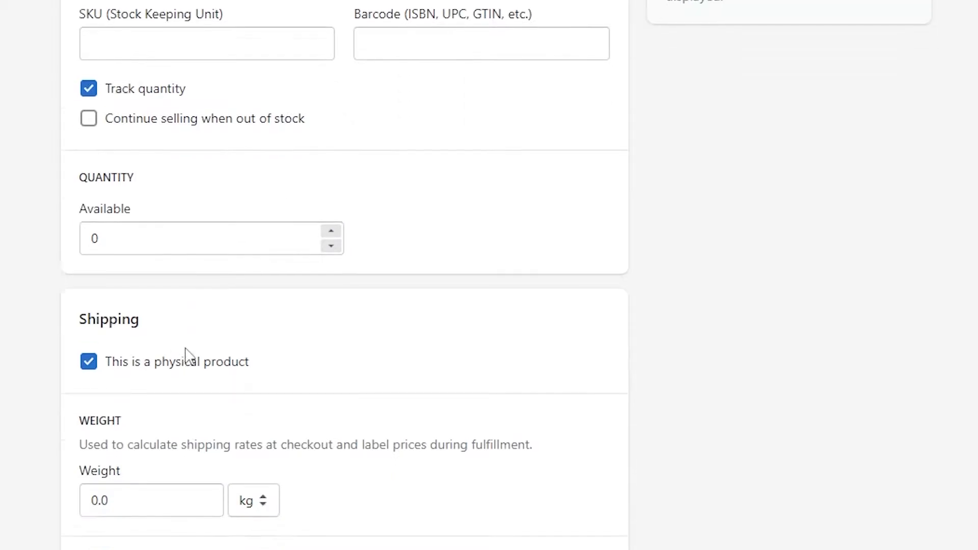
pyautogui.scroll(4, 334, 197)
pyautogui.scroll(-3, 326, 304)
pyautogui.scroll(-5, 326, 304)
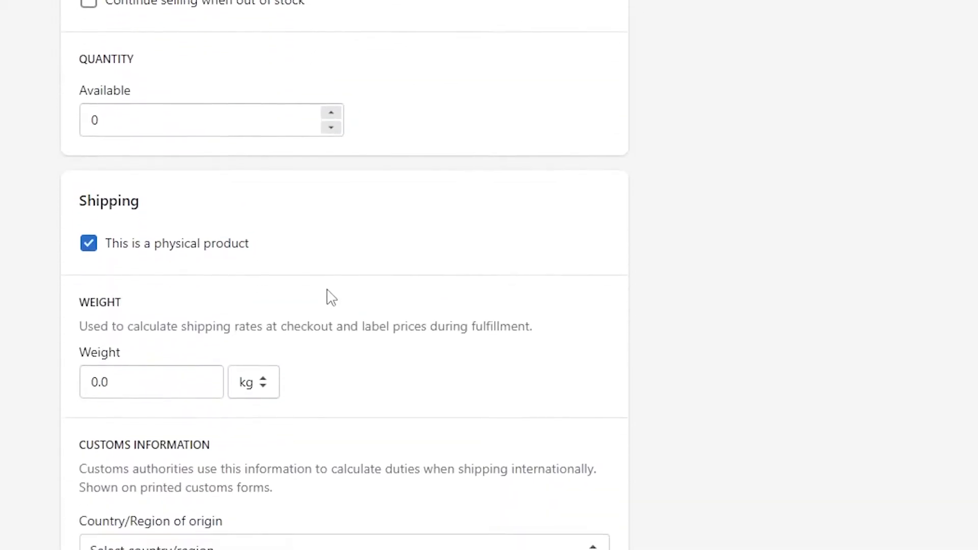
pyautogui.scroll(-3, 145, 174)
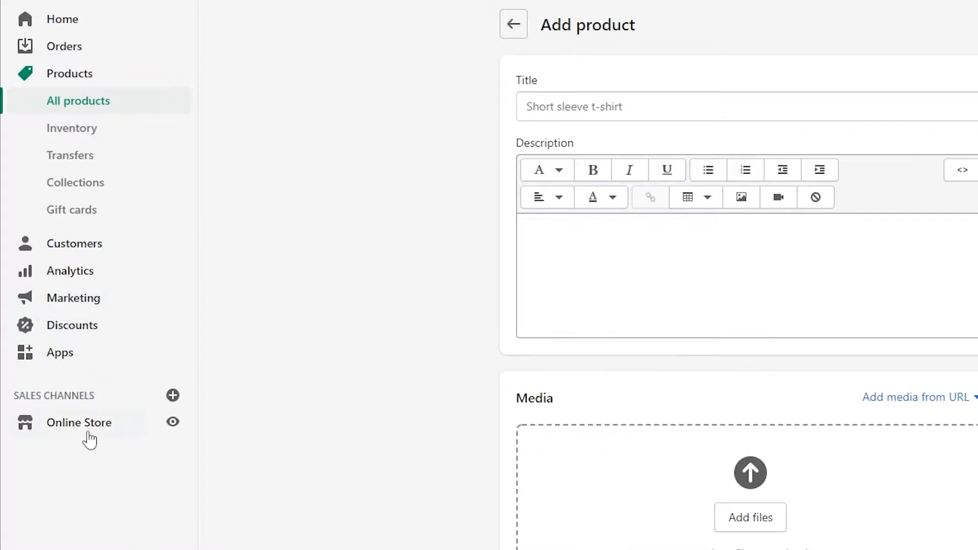
# Review the full list of sales channels that can be added to the store, and close it without adding any
pyautogui.click(172, 395)
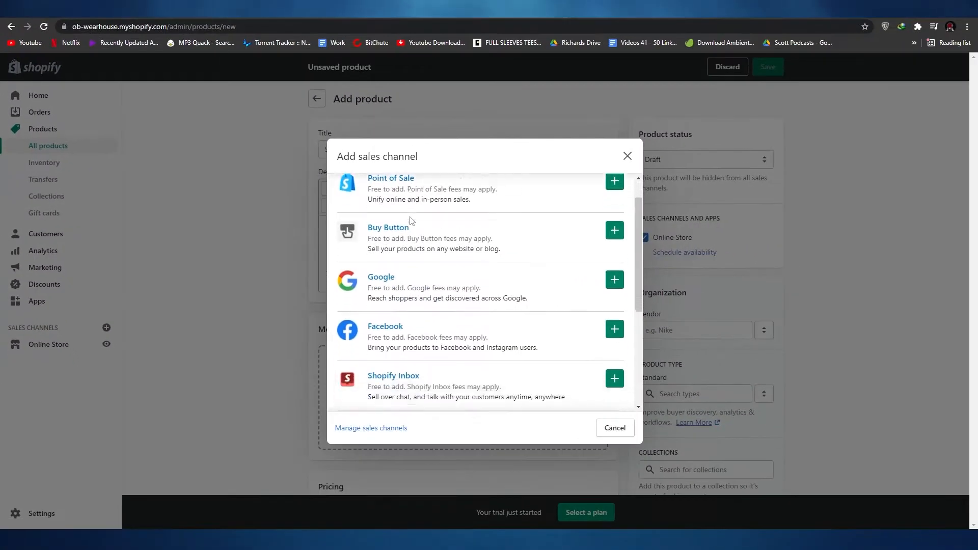
pyautogui.scroll(-4, 413, 229)
pyautogui.scroll(5, 438, 376)
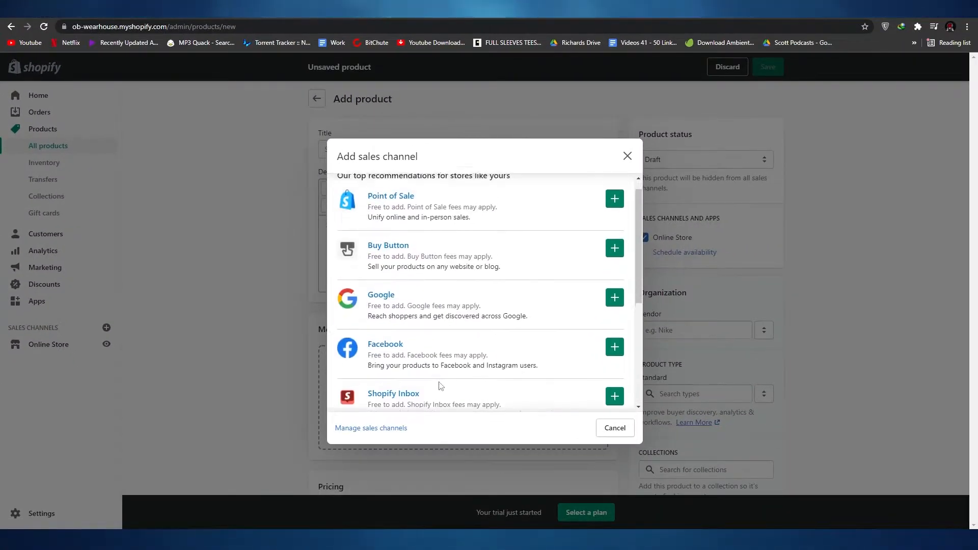
pyautogui.scroll(-2, 459, 331)
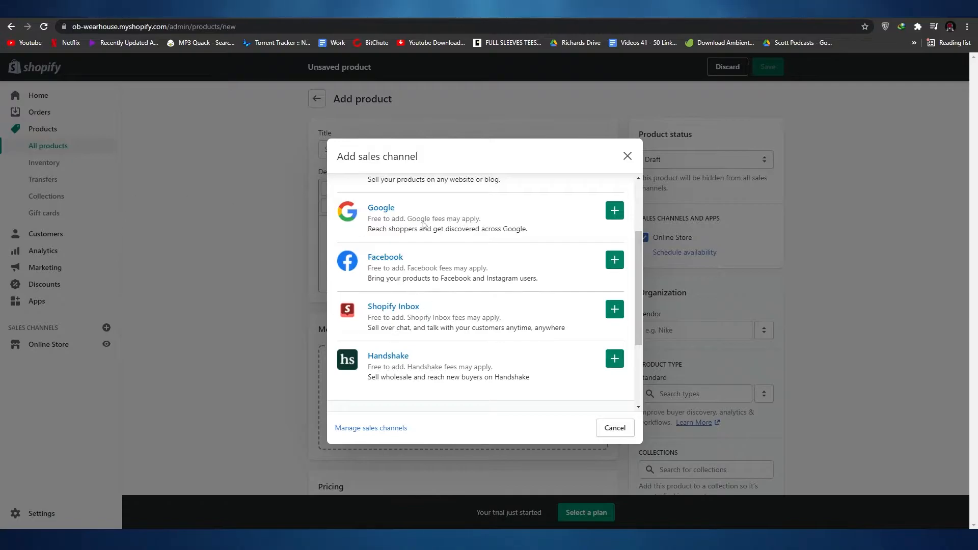
pyautogui.scroll(2, 438, 331)
pyautogui.scroll(-3, 409, 225)
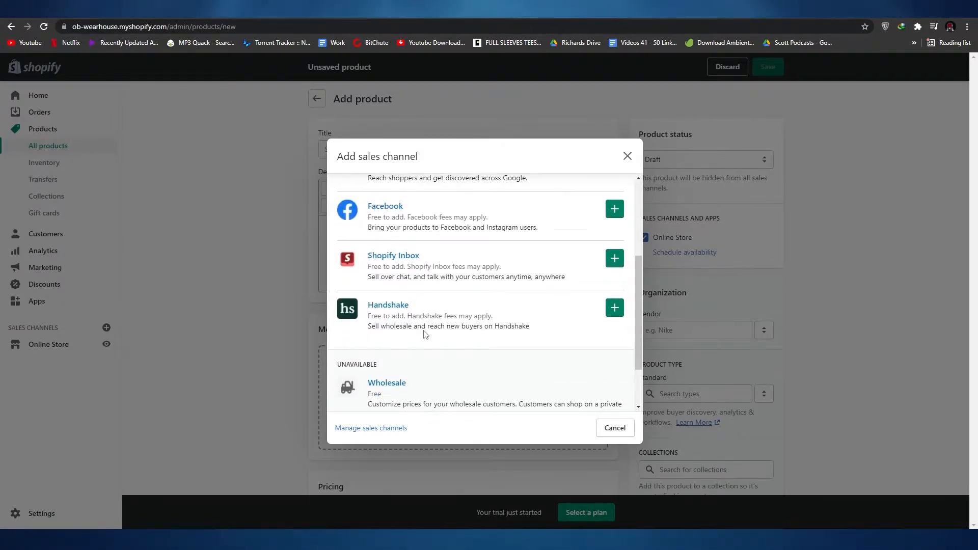
pyautogui.scroll(-2, 425, 327)
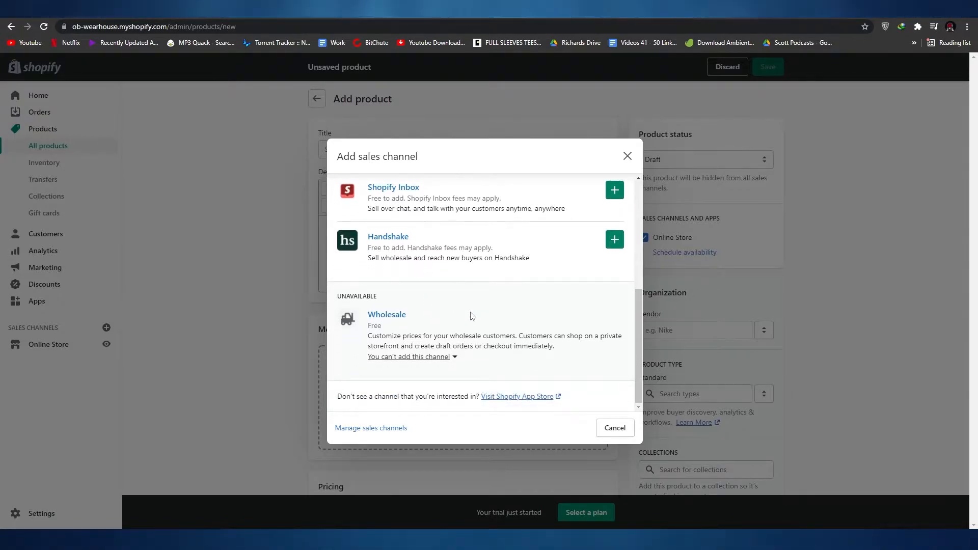
pyautogui.scroll(2, 559, 261)
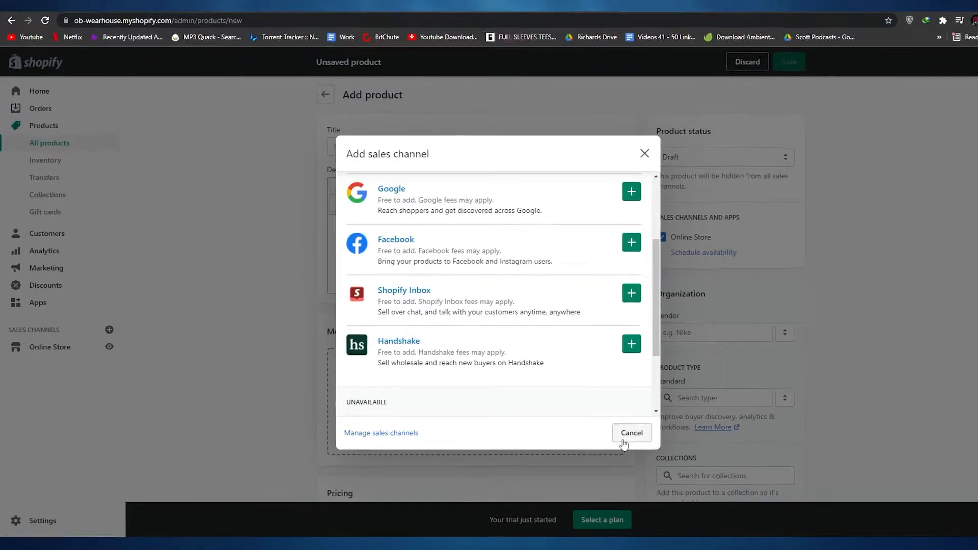
pyautogui.click(623, 439)
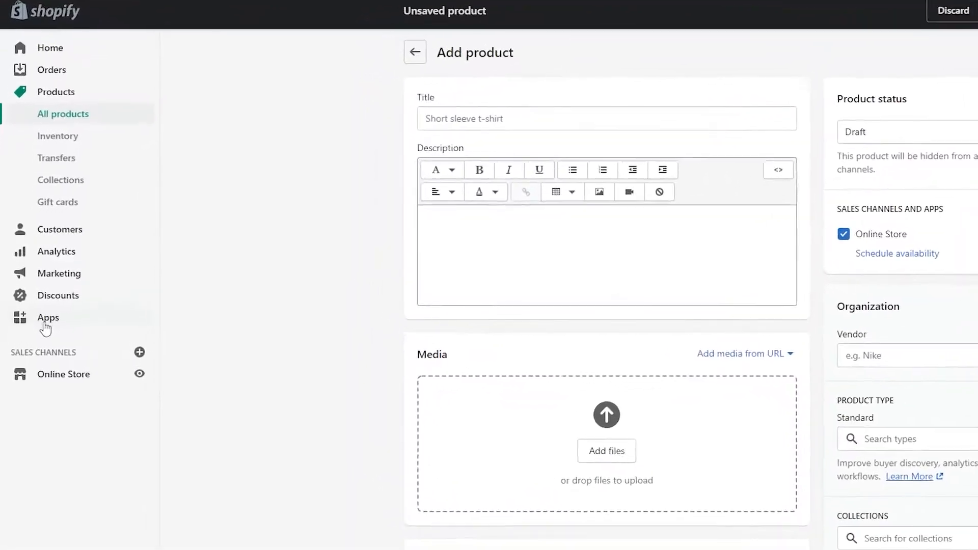
# Browse the recommended store apps in the Get customers, Find products and Stand out collections
pyautogui.click(38, 302)
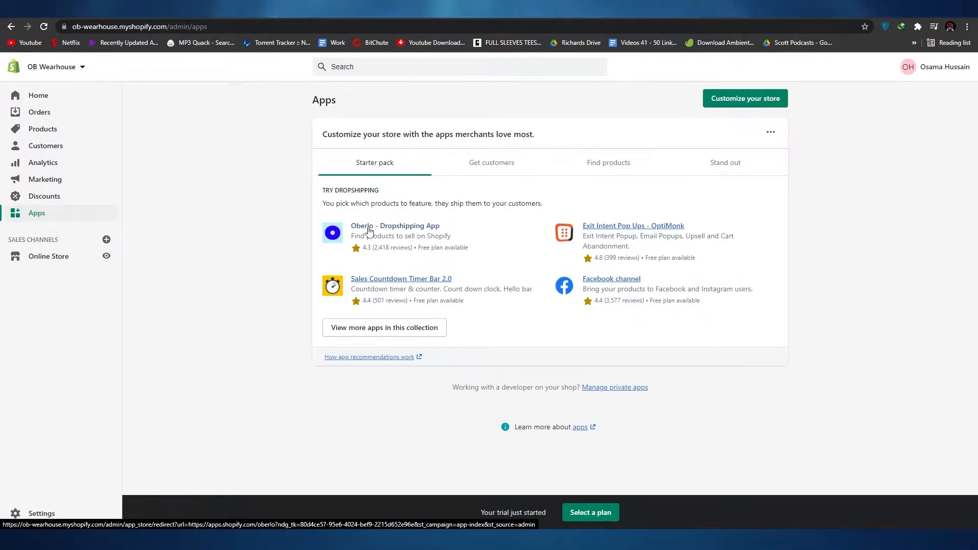
pyautogui.click(491, 164)
pyautogui.click(585, 168)
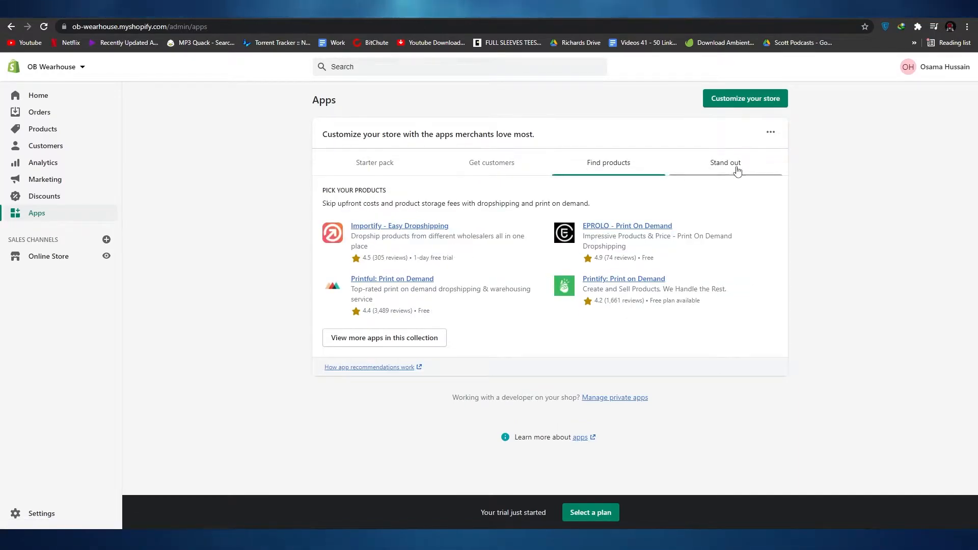
pyautogui.click(743, 162)
# View the store's discounts page and go on to the marketing overview
pyautogui.click(44, 196)
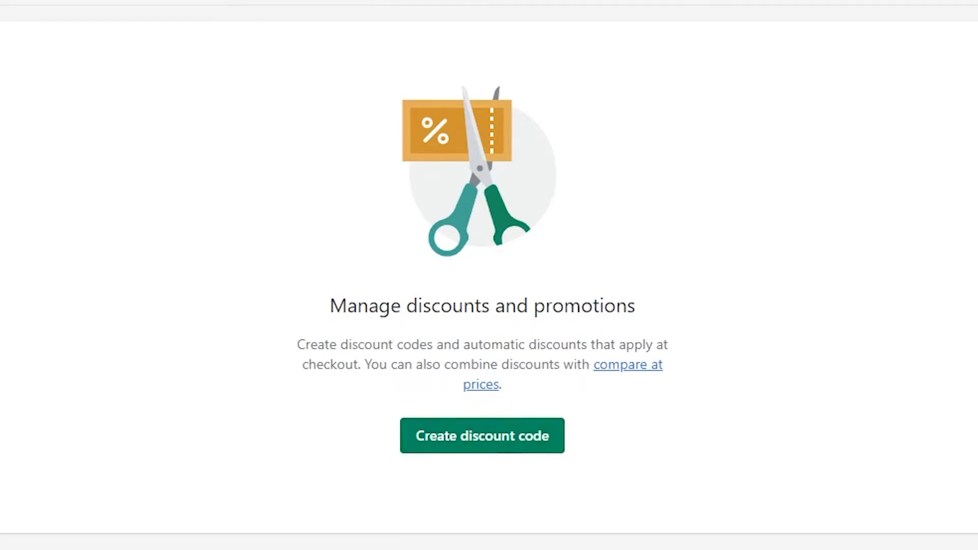
pyautogui.click(45, 179)
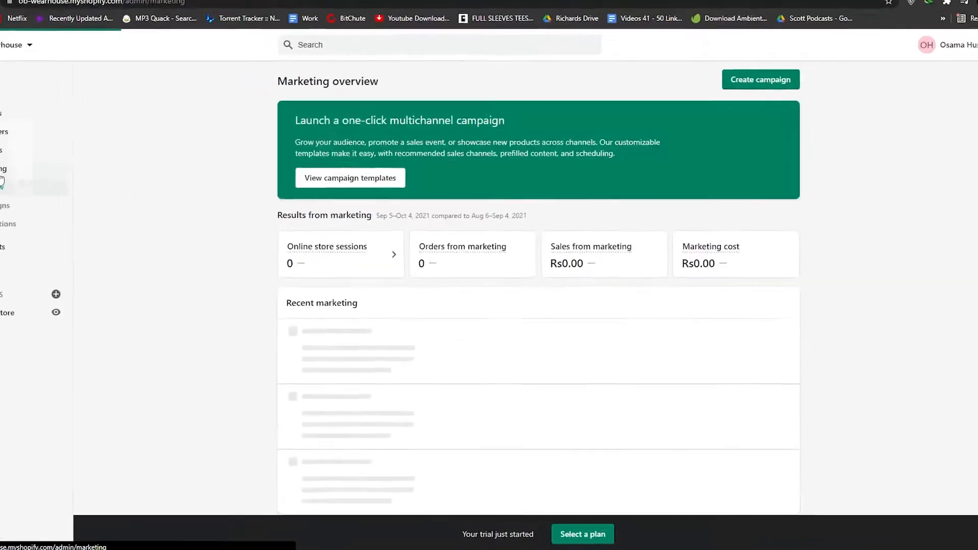
pyautogui.scroll(-3, 316, 214)
pyautogui.scroll(3, 402, 205)
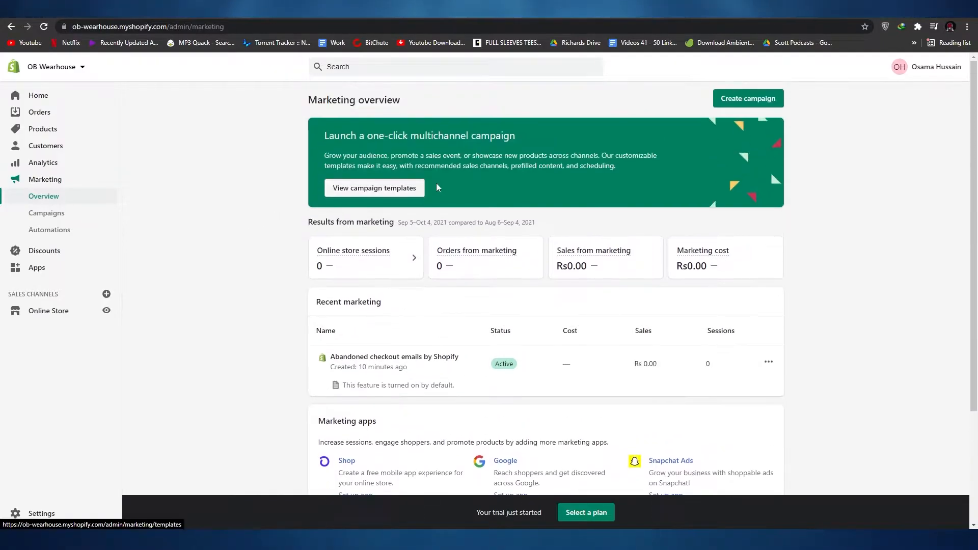
# Examine the marketing overview's results, recent marketing activity, suggested marketing apps and campaign options
pyautogui.moveTo(378, 259)
pyautogui.scroll(-1, 389, 285)
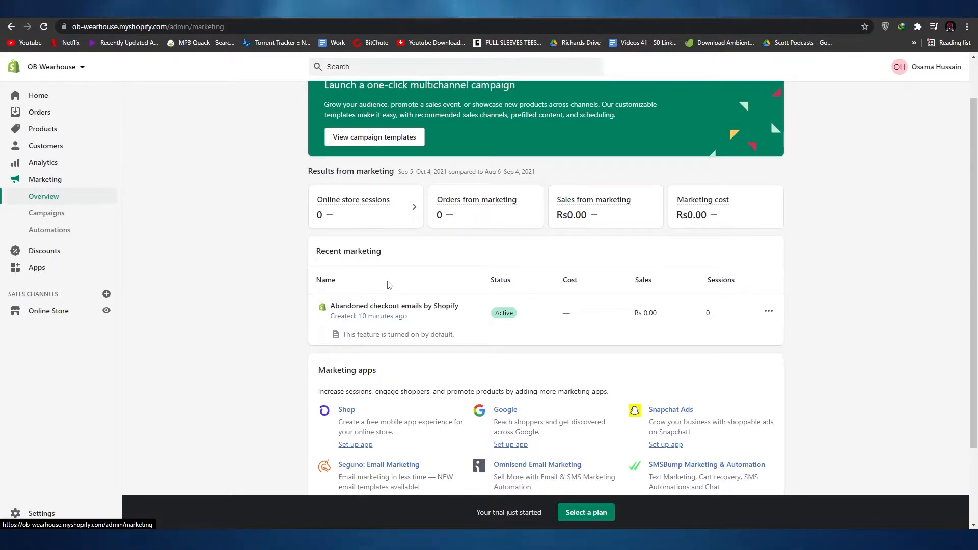
pyautogui.scroll(-1, 390, 285)
pyautogui.scroll(-1, 513, 359)
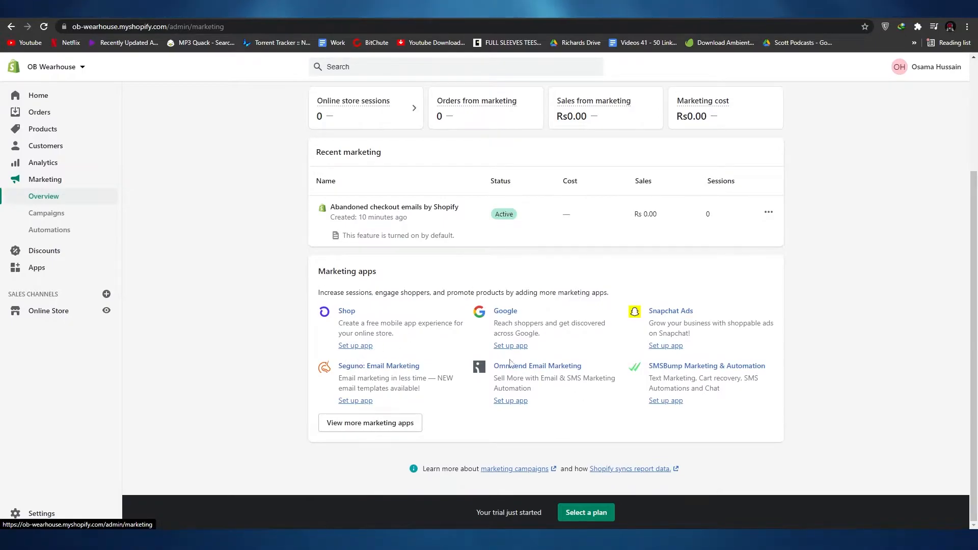
pyautogui.scroll(3, 388, 369)
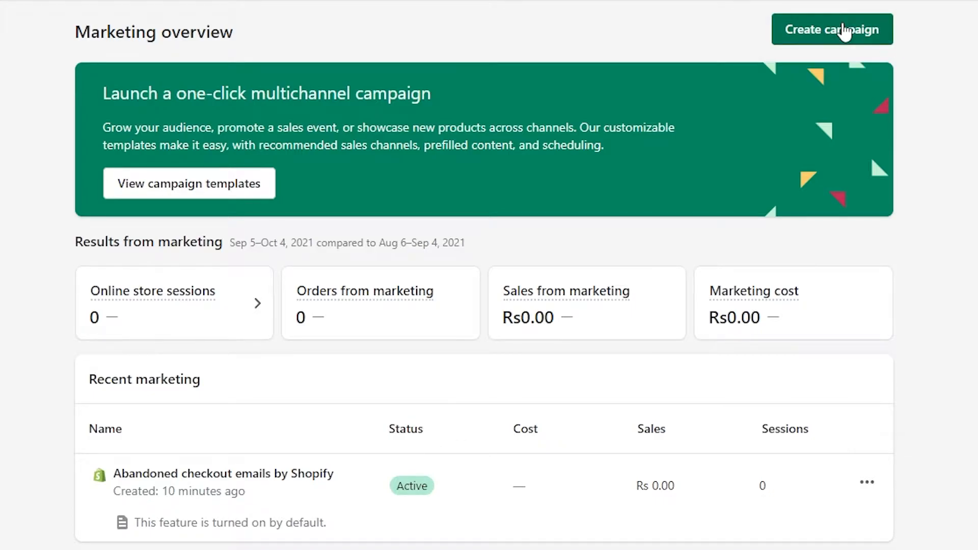
pyautogui.scroll(-3, 645, 280)
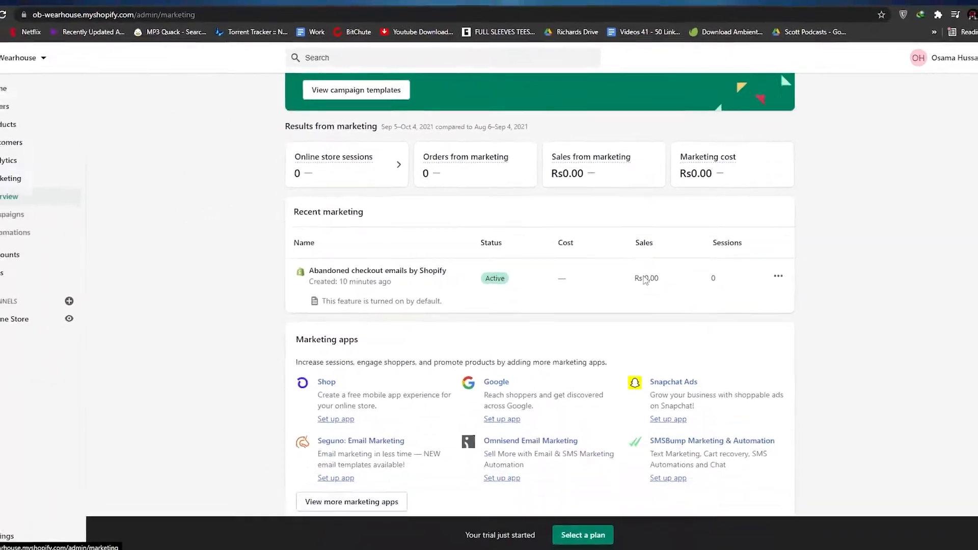
pyautogui.scroll(2, 645, 279)
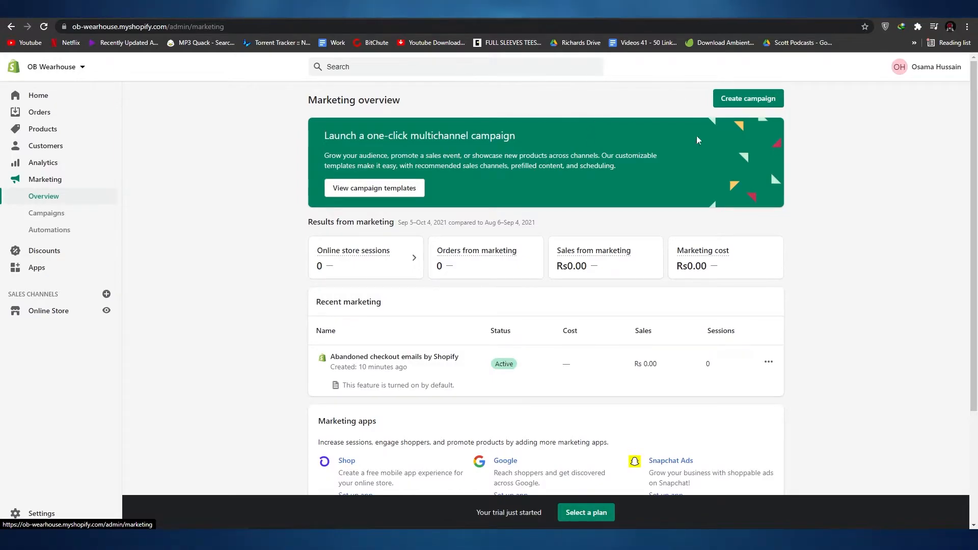
pyautogui.scroll(-3, 457, 332)
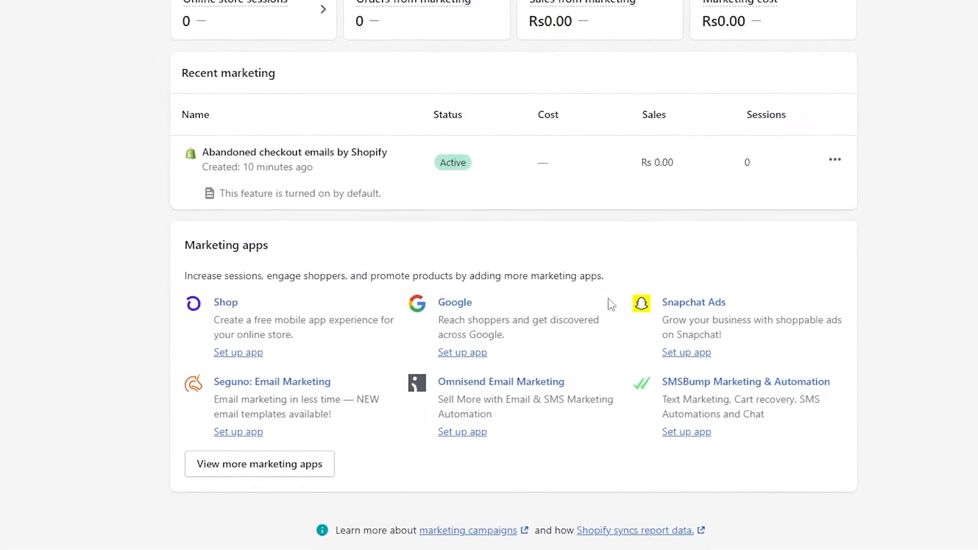
pyautogui.scroll(5, 506, 382)
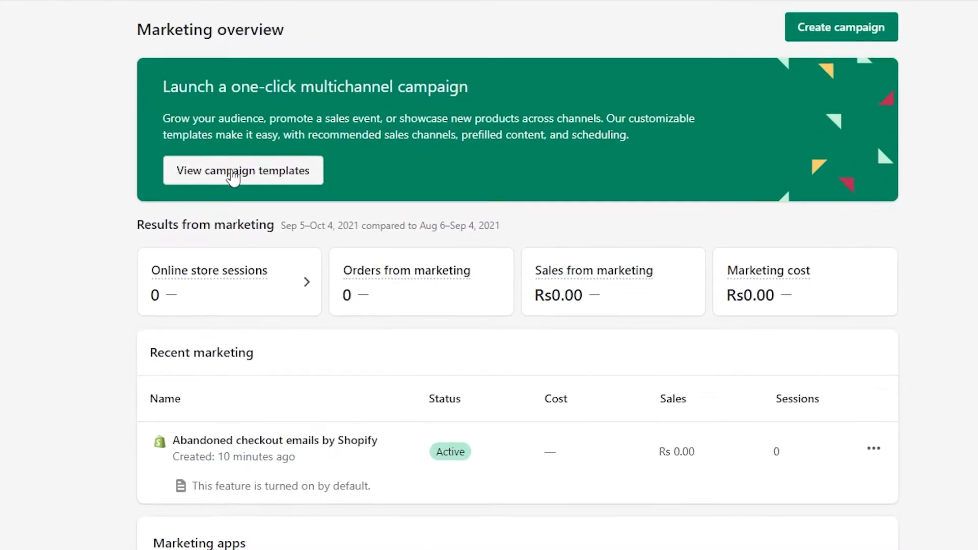
# Create a campaign from the "Grow your audience and brand awareness" template and review its scheduled Snapchat and Facebook ads
pyautogui.click(235, 173)
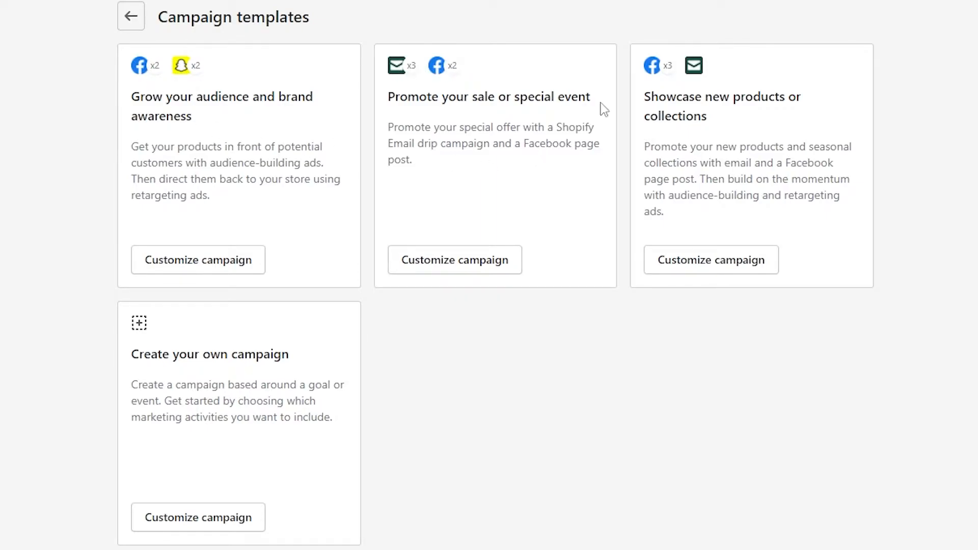
pyautogui.click(202, 252)
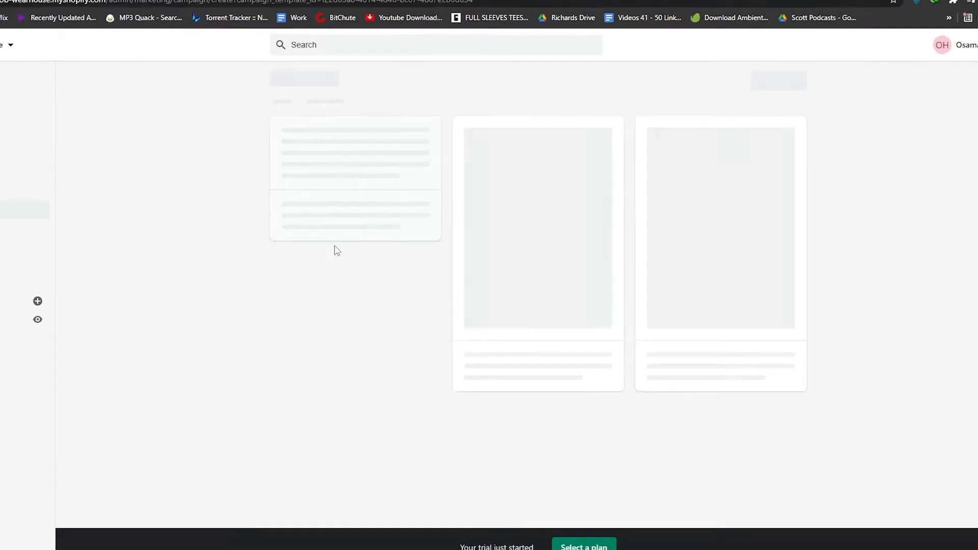
pyautogui.scroll(-4, 312, 223)
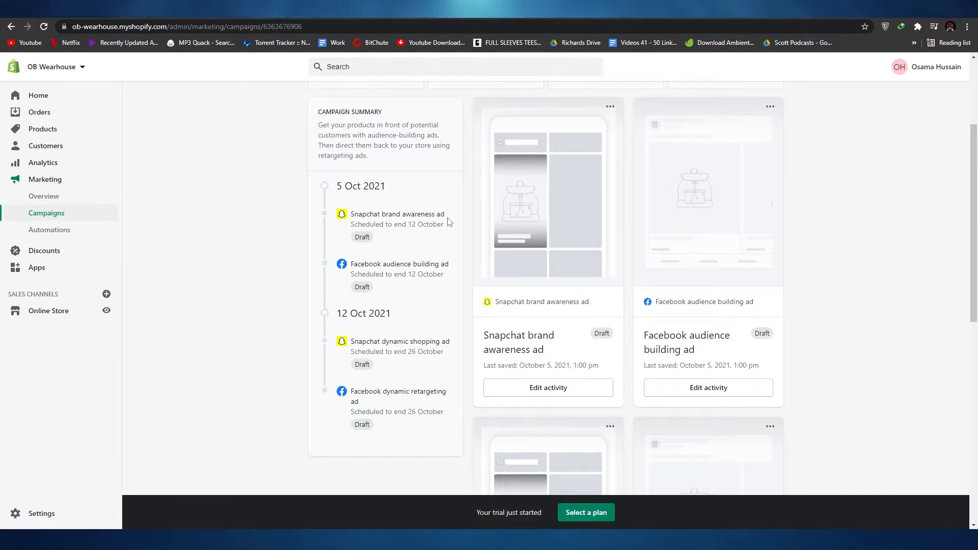
pyautogui.scroll(-1, 362, 284)
pyautogui.scroll(-1, 362, 284)
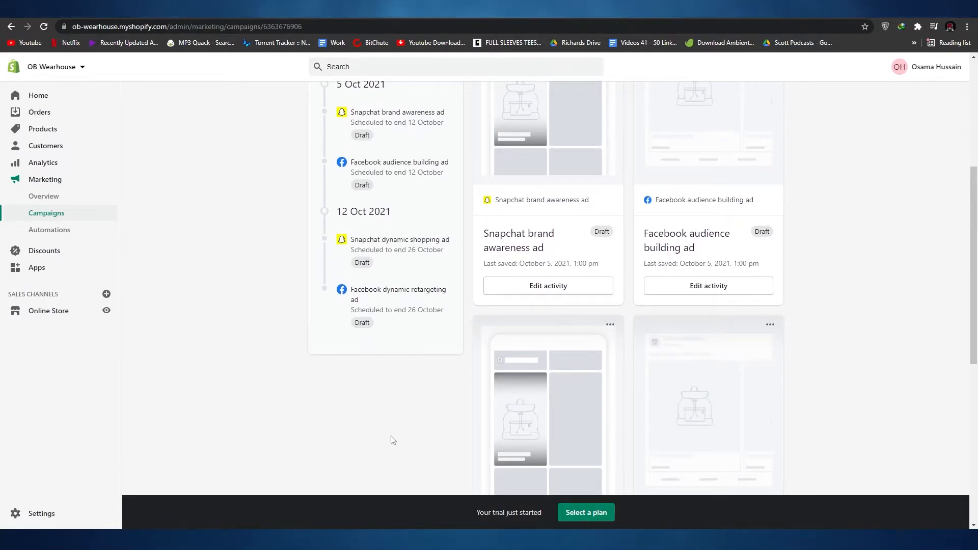
# Examine the campaign page's results, scheduled Snapchat and Facebook ad drafts, and the option to add another activity
pyautogui.scroll(5, 392, 440)
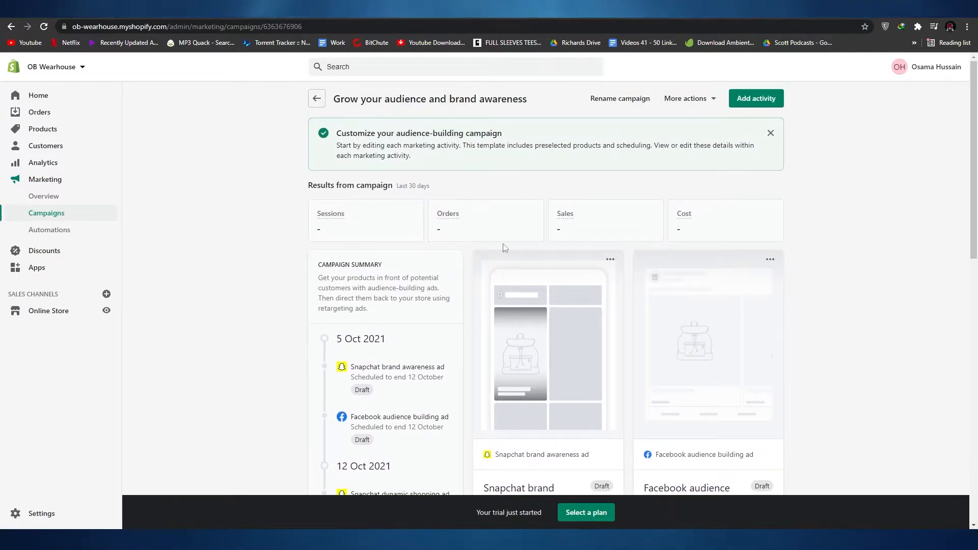
pyautogui.scroll(-3, 505, 239)
pyautogui.scroll(-5, 569, 213)
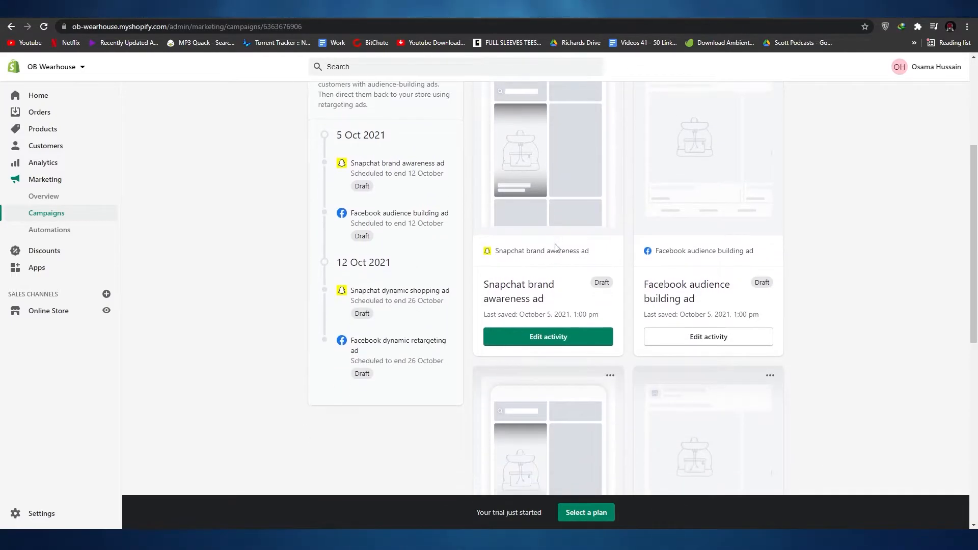
pyautogui.scroll(-2, 632, 255)
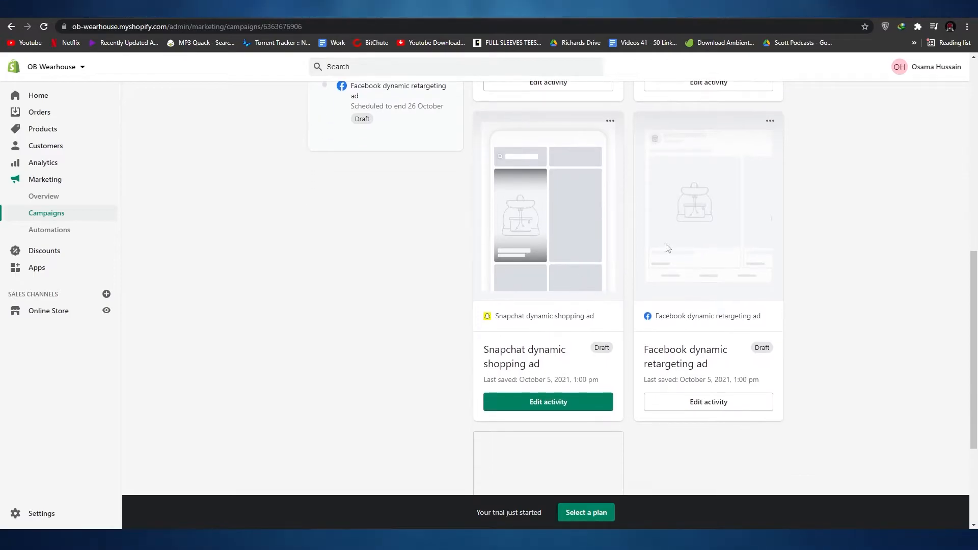
pyautogui.scroll(2, 713, 293)
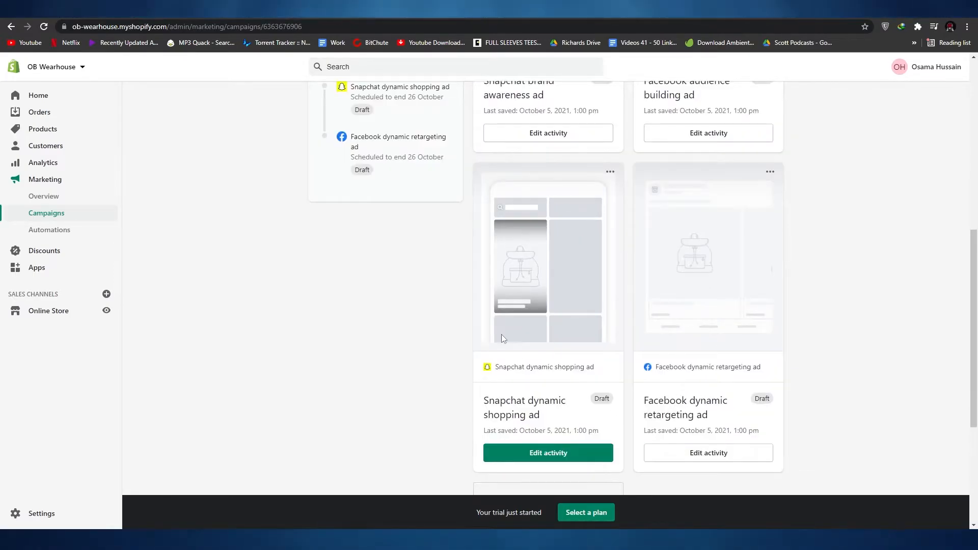
pyautogui.scroll(-4, 506, 305)
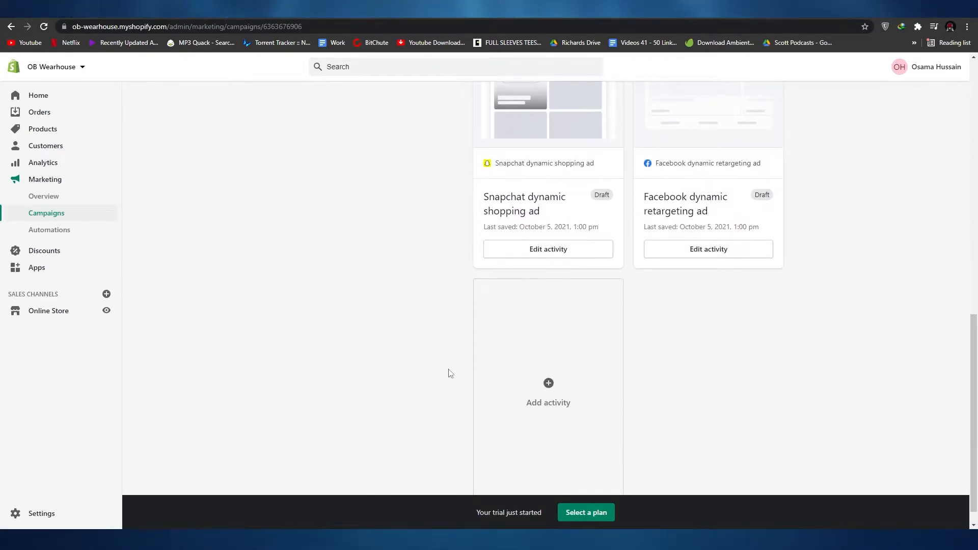
pyautogui.scroll(5, 463, 373)
pyautogui.scroll(-4, 465, 423)
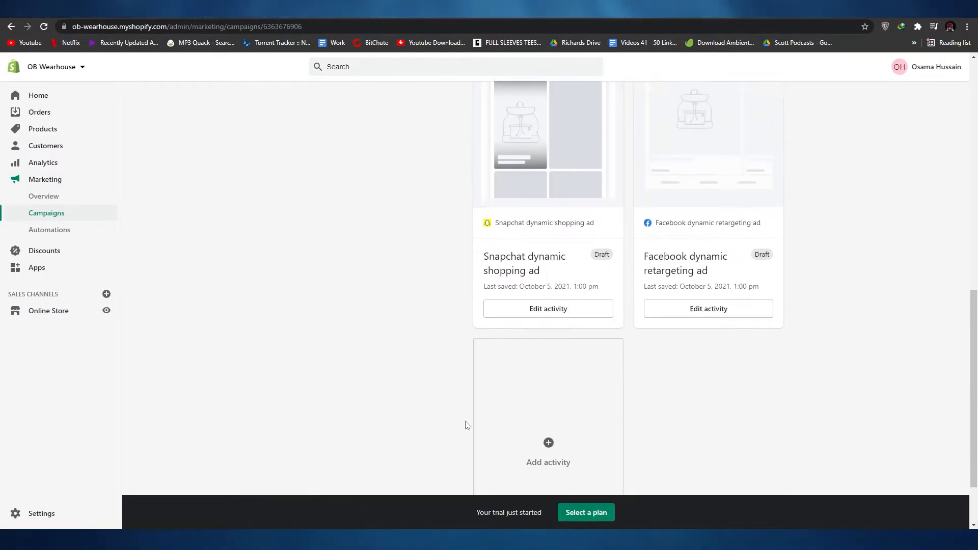
pyautogui.scroll(8, 674, 386)
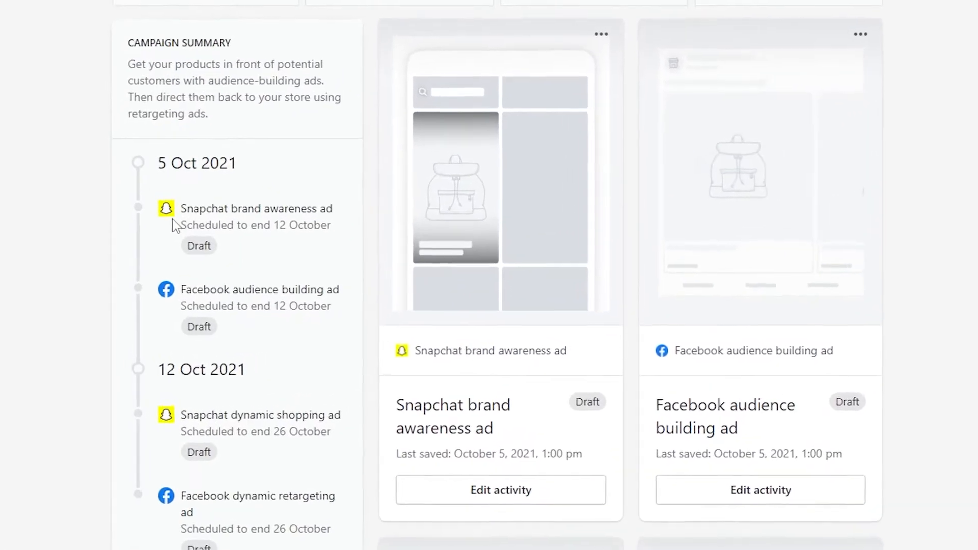
pyautogui.scroll(-3, 227, 375)
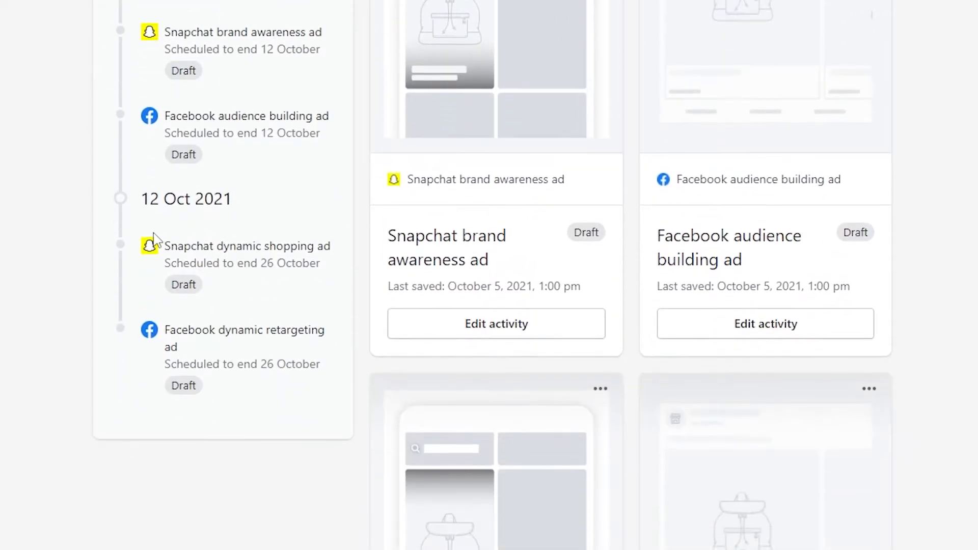
pyautogui.scroll(-10, 208, 296)
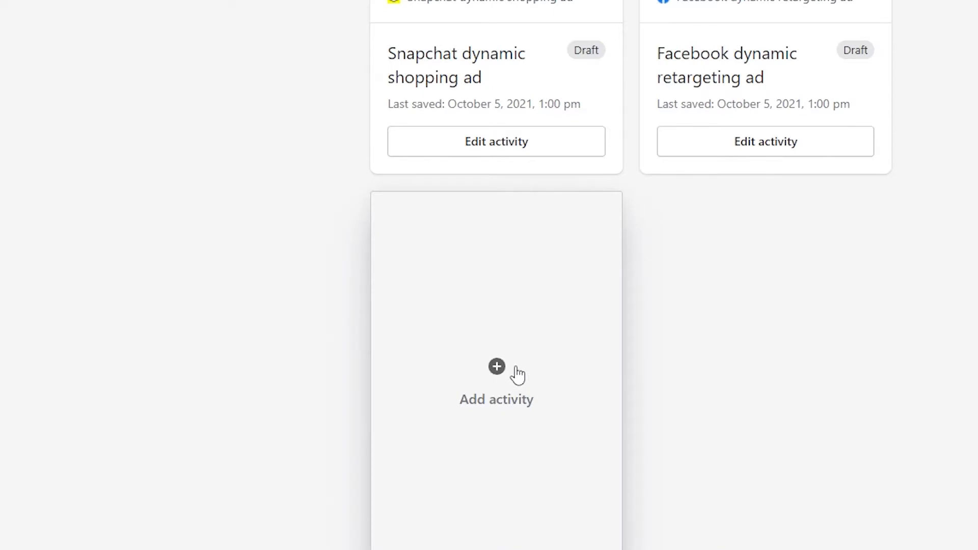
pyautogui.scroll(15, 125, 360)
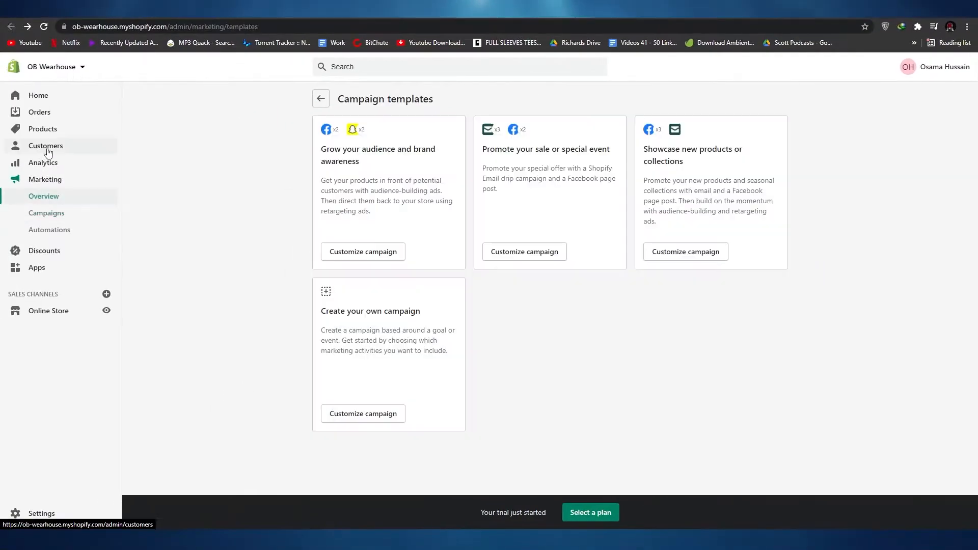
# View the customers and products pages, then read Shopify's article on finding products through its list of sourcing apps
pyautogui.click(48, 149)
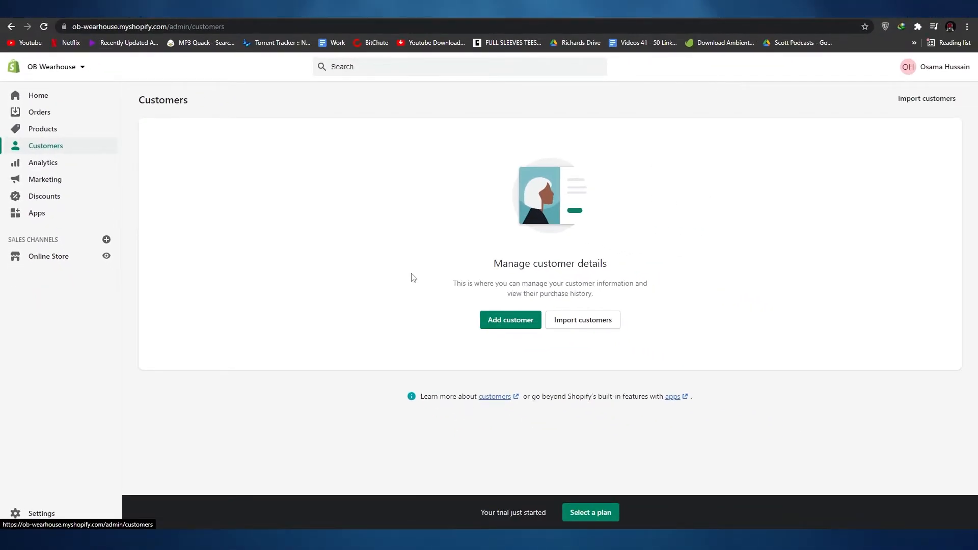
pyautogui.click(55, 130)
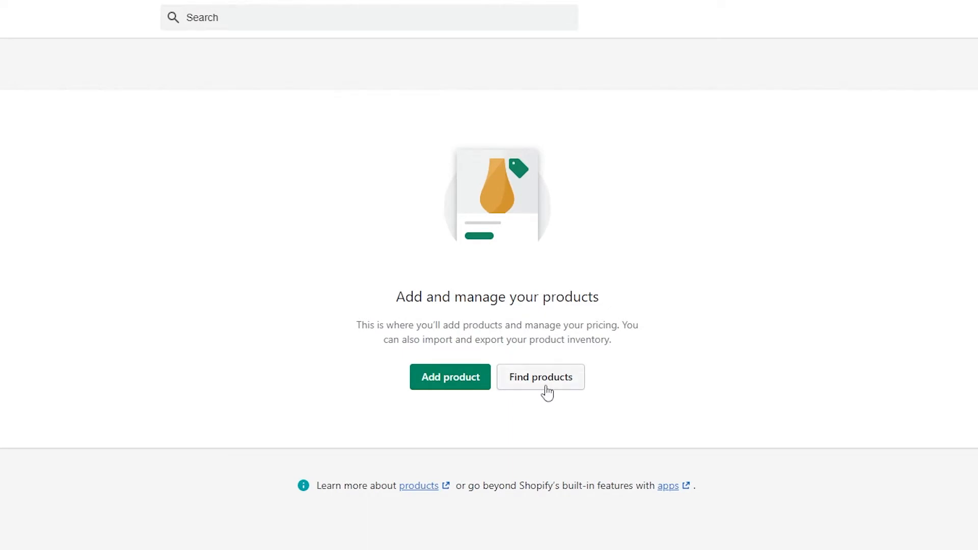
pyautogui.click(548, 385)
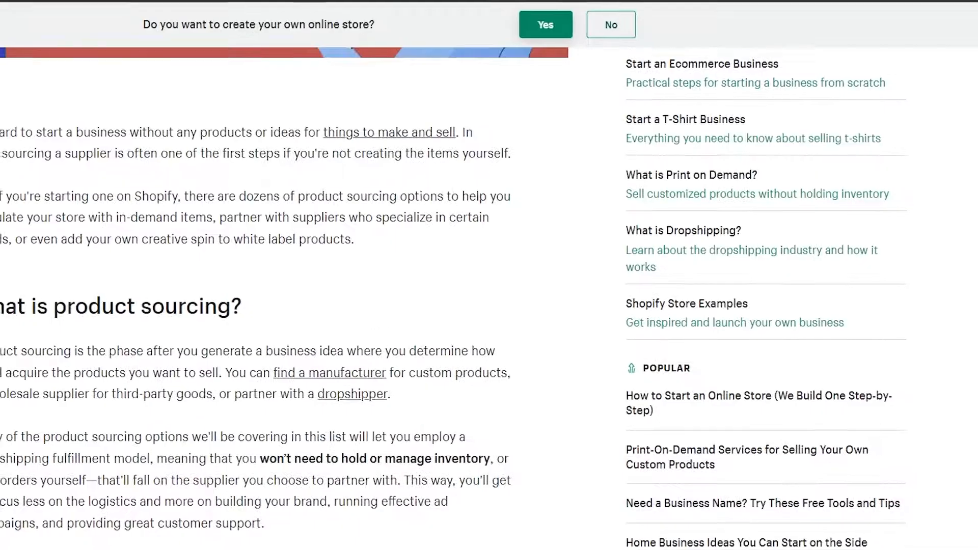
pyautogui.scroll(-10, 231, 206)
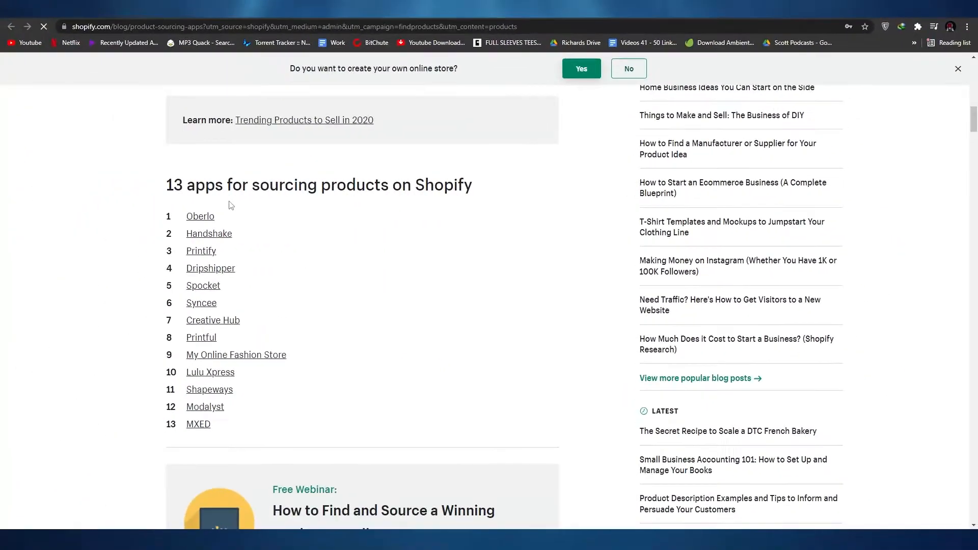
pyautogui.scroll(-1, 231, 206)
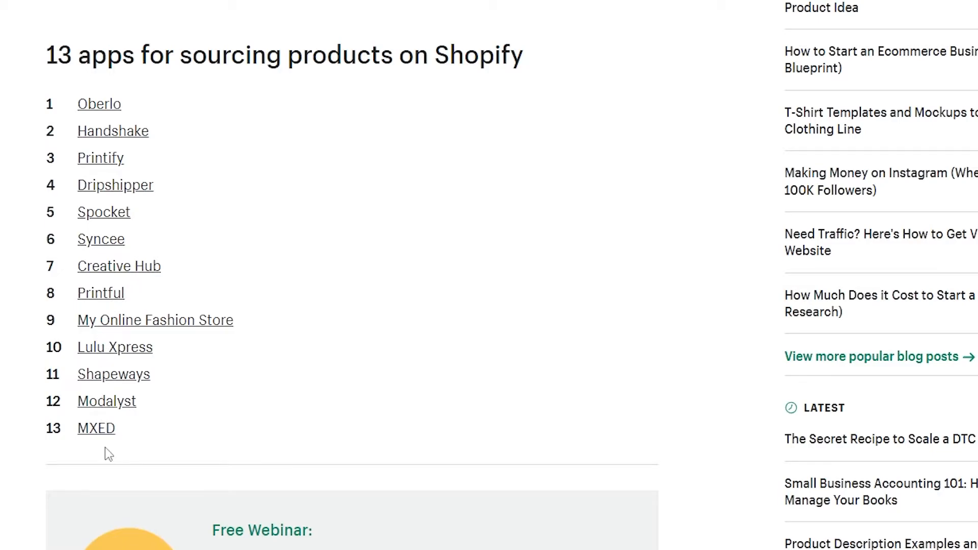
pyautogui.scroll(-5, 540, 350)
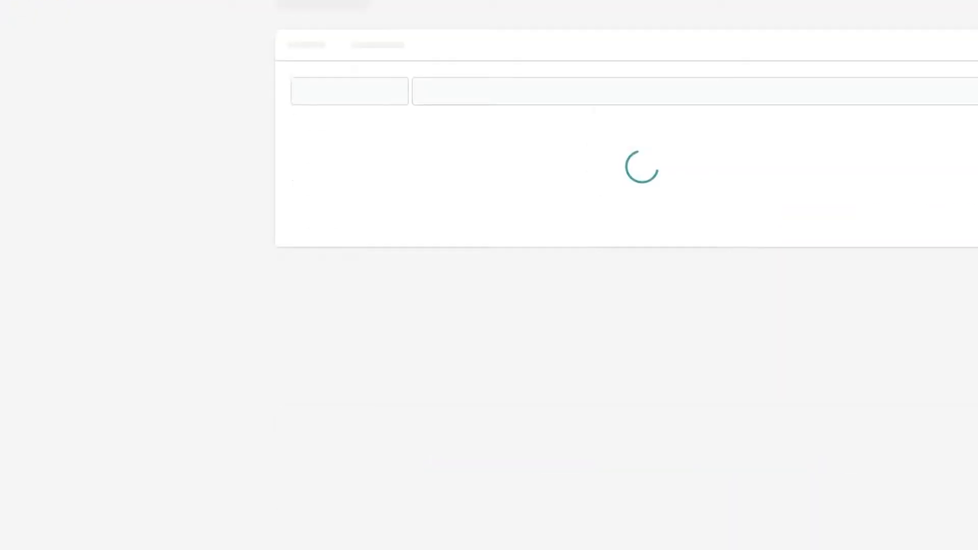
# Open the Oberlo - Dropshipping App from the store's recommended starter pack and add it from its app store listing
pyautogui.click(23, 219)
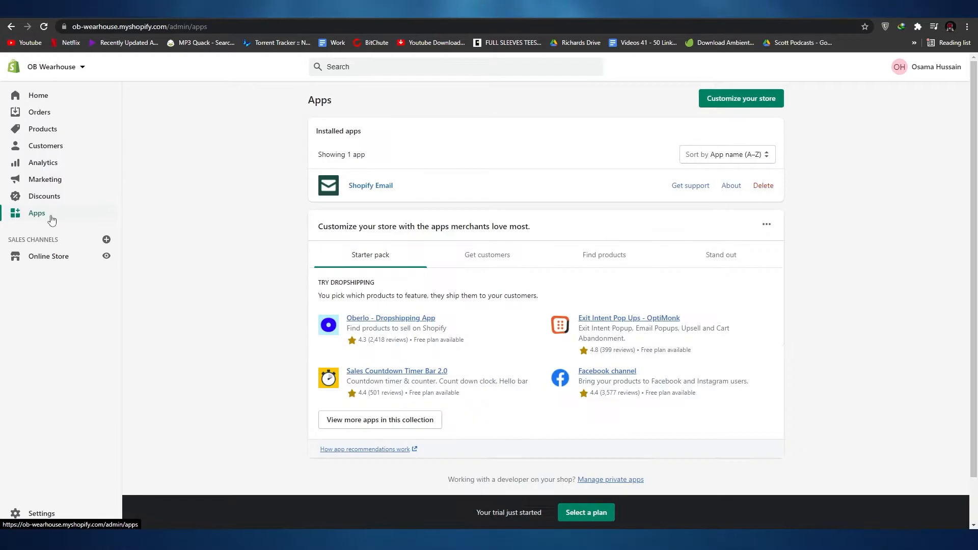
pyautogui.scroll(-1, 388, 275)
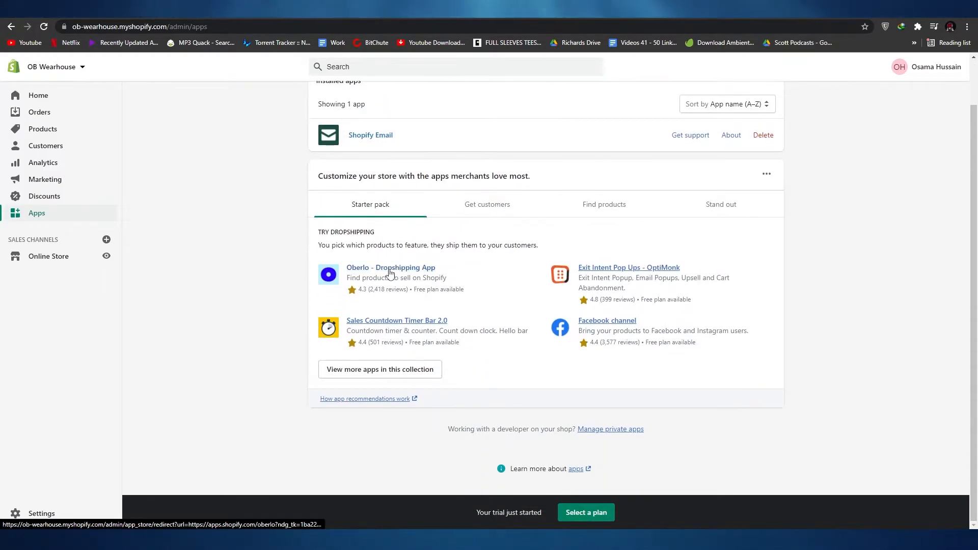
pyautogui.click(388, 267)
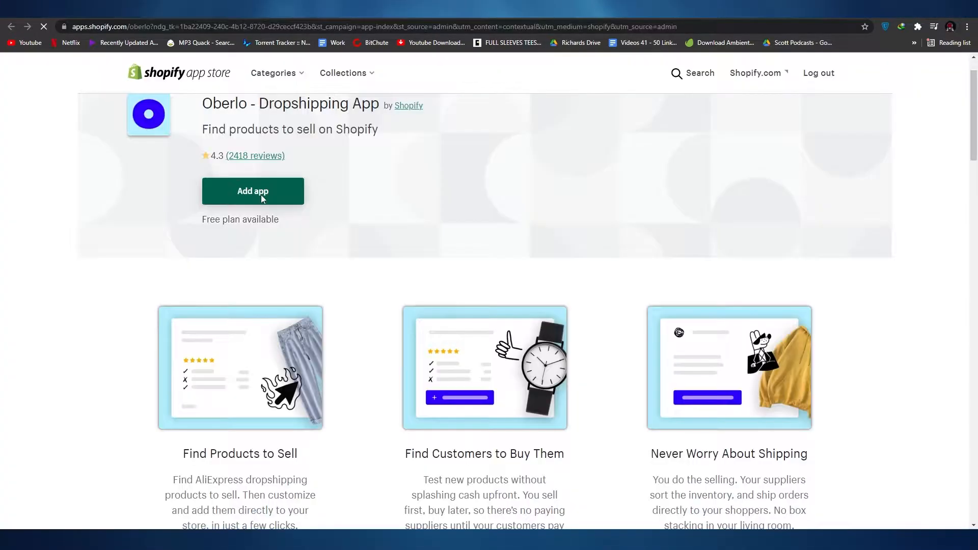
pyautogui.click(262, 248)
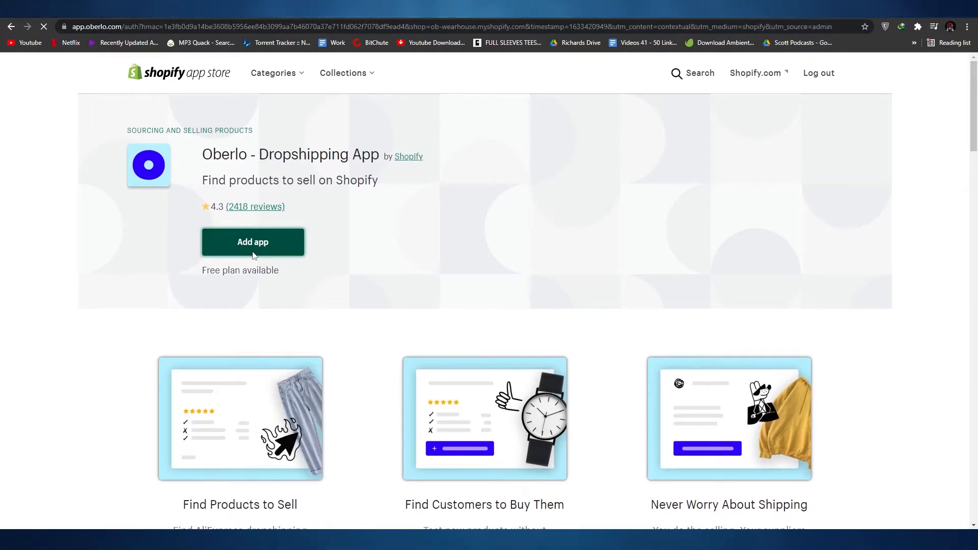
# Review the store permissions Oberlo requests and install the app
pyautogui.scroll(-1, 540, 315)
pyautogui.scroll(2, 561, 350)
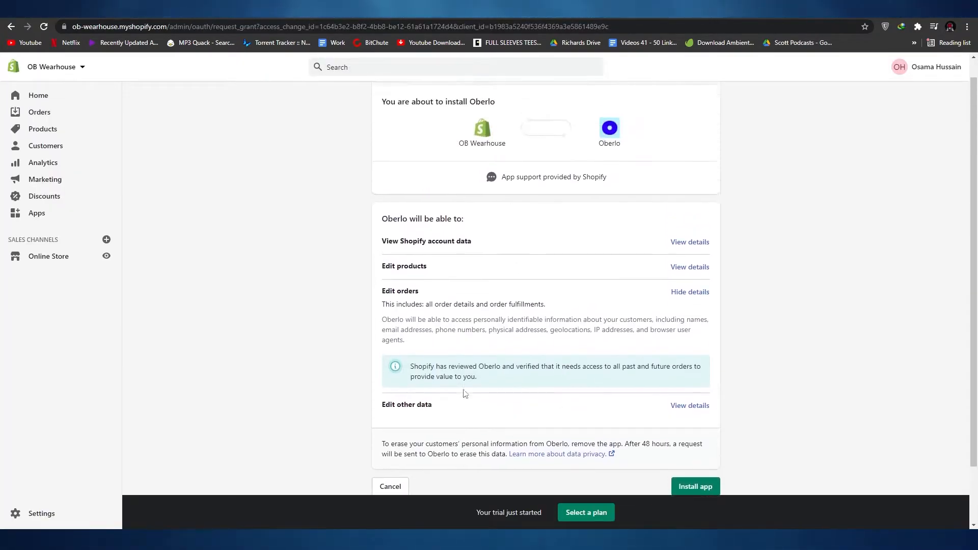
pyautogui.scroll(-2, 630, 235)
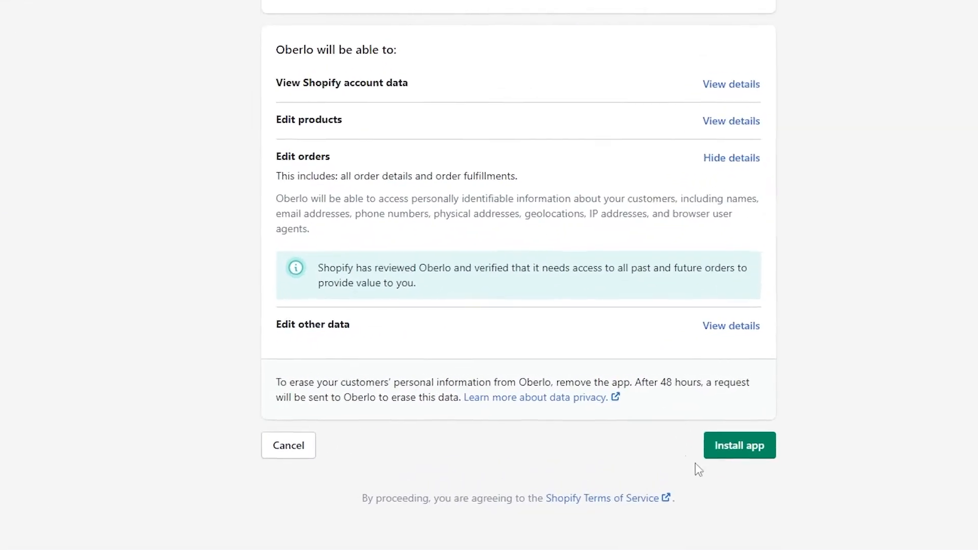
pyautogui.click(768, 462)
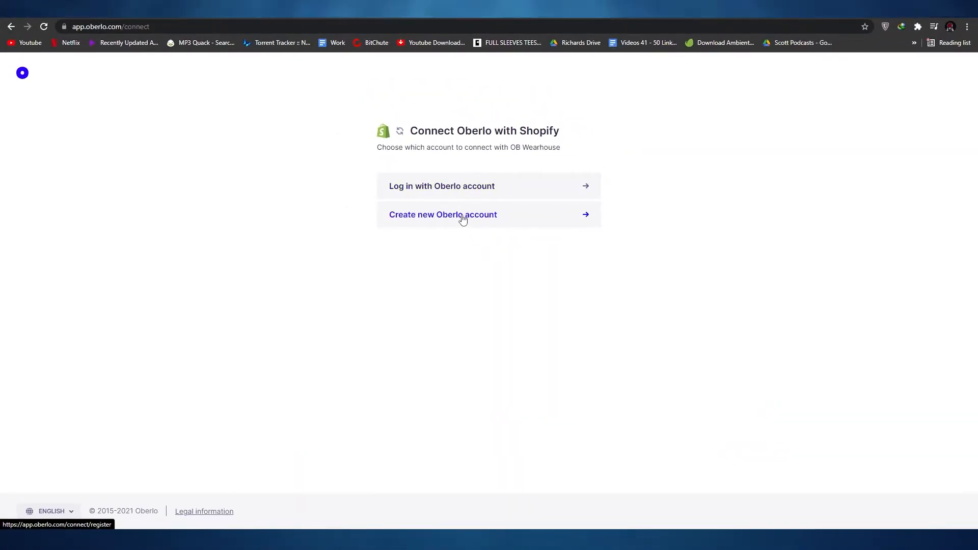
# Create a new Oberlo account to connect with the store and review its getting-started checklist
pyautogui.click(463, 214)
pyautogui.scroll(-5, 474, 306)
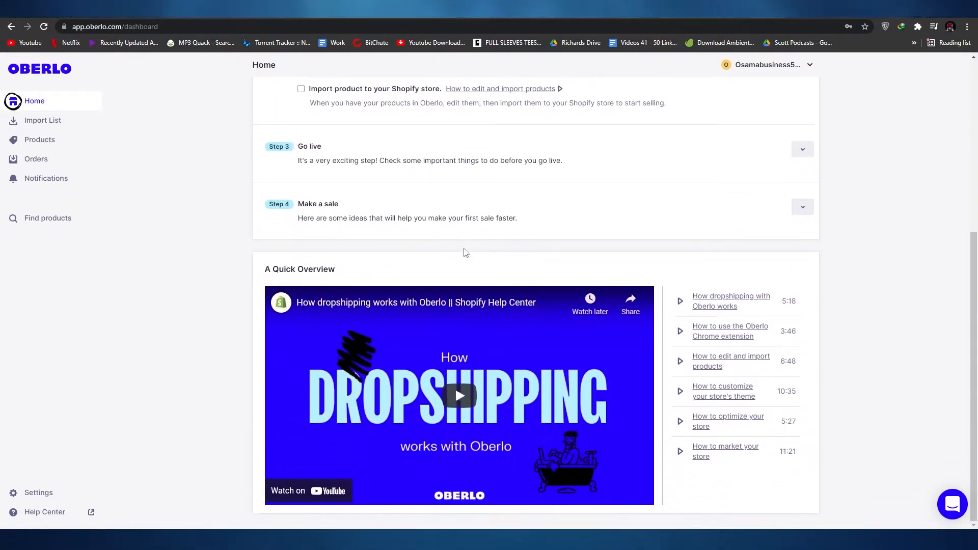
pyautogui.scroll(5, 466, 247)
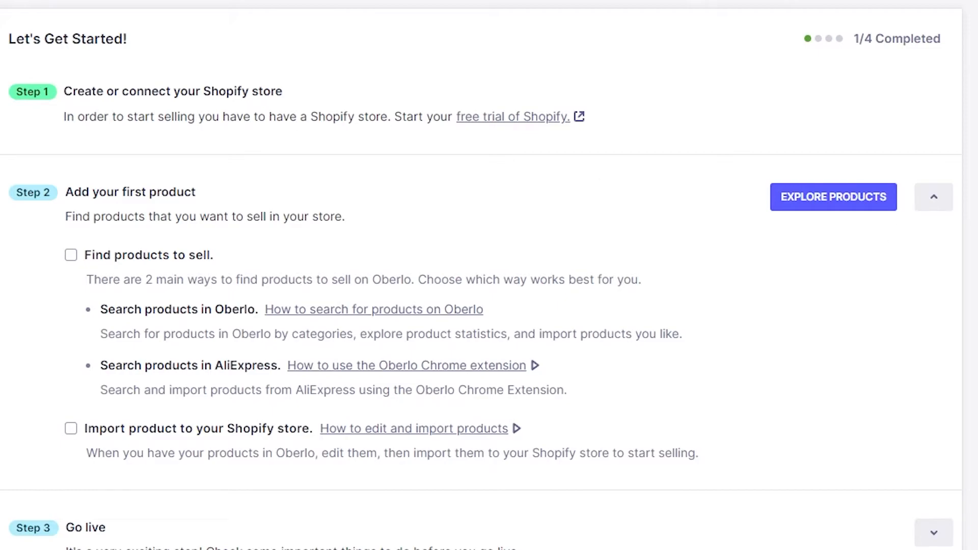
# Go from Oberlo's products page to its product finder and browse the Product Watch items and categories
pyautogui.click(51, 144)
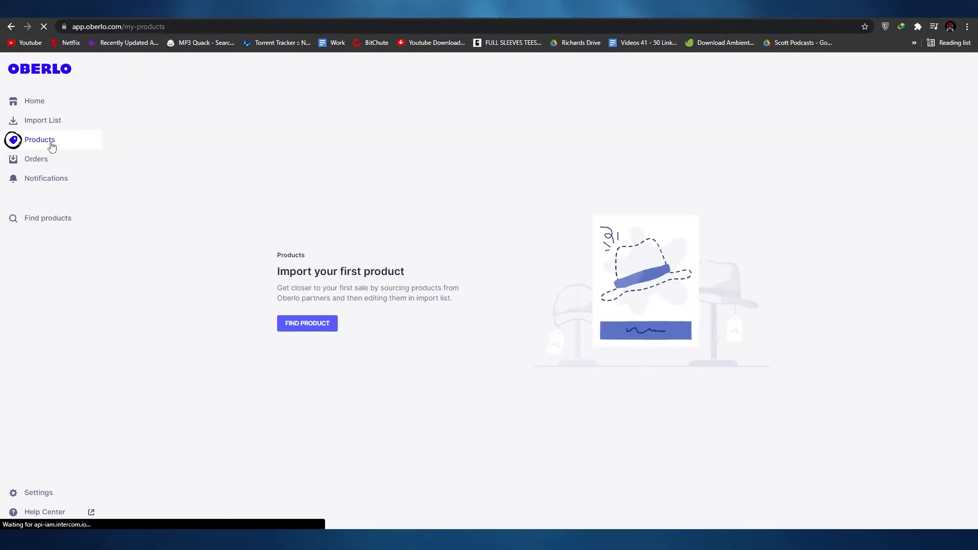
pyautogui.click(305, 324)
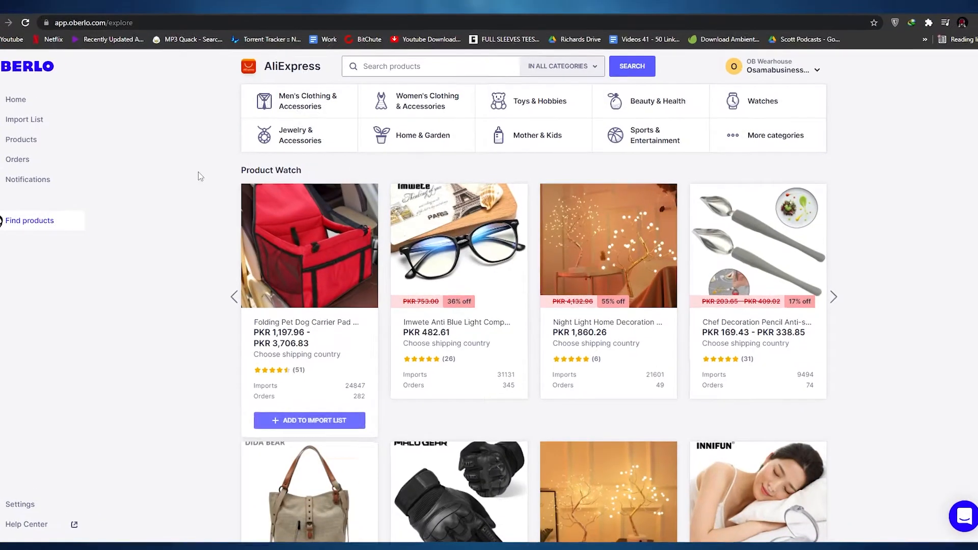
pyautogui.scroll(-1, 271, 340)
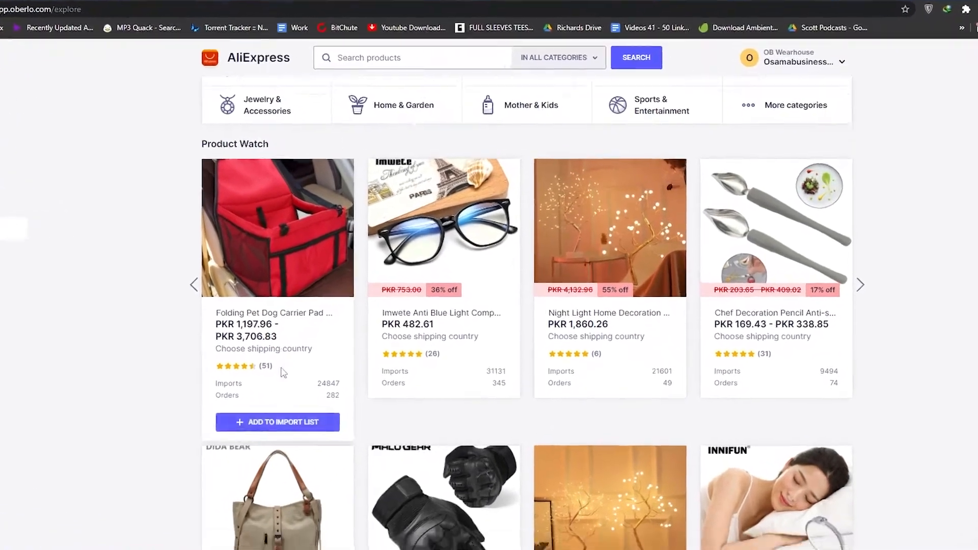
pyautogui.scroll(-2, 284, 373)
pyautogui.scroll(3, 284, 373)
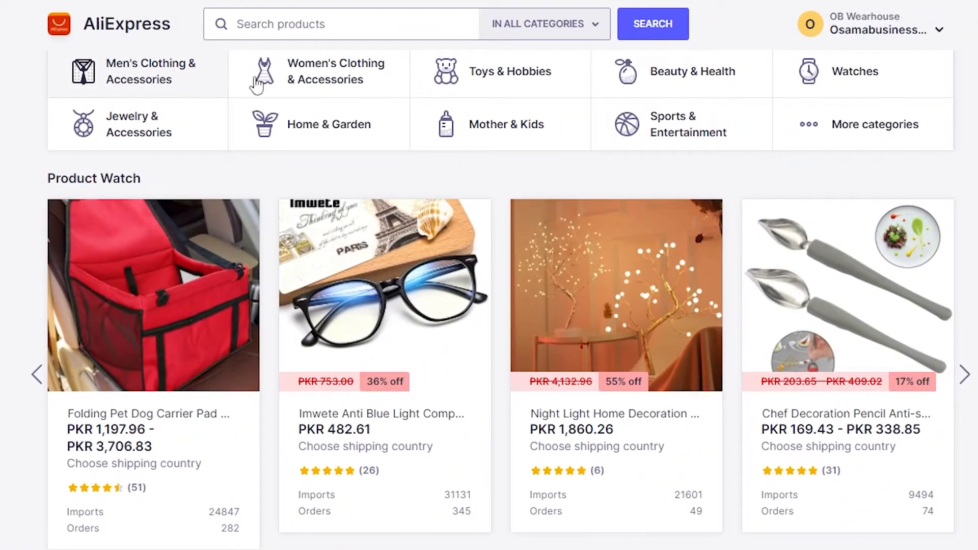
# Browse the products in the Women's Clothing & Accessories category
pyautogui.click(326, 77)
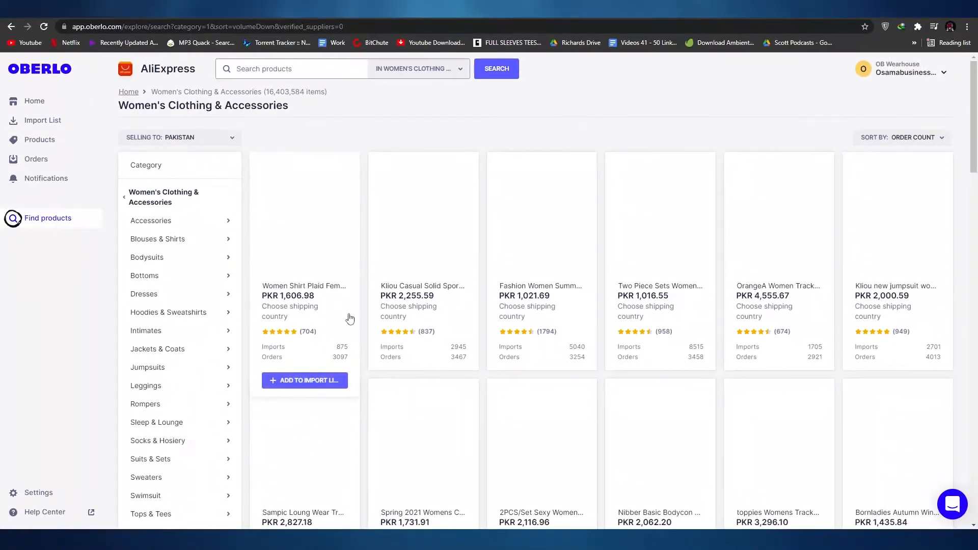
pyautogui.scroll(-5, 791, 211)
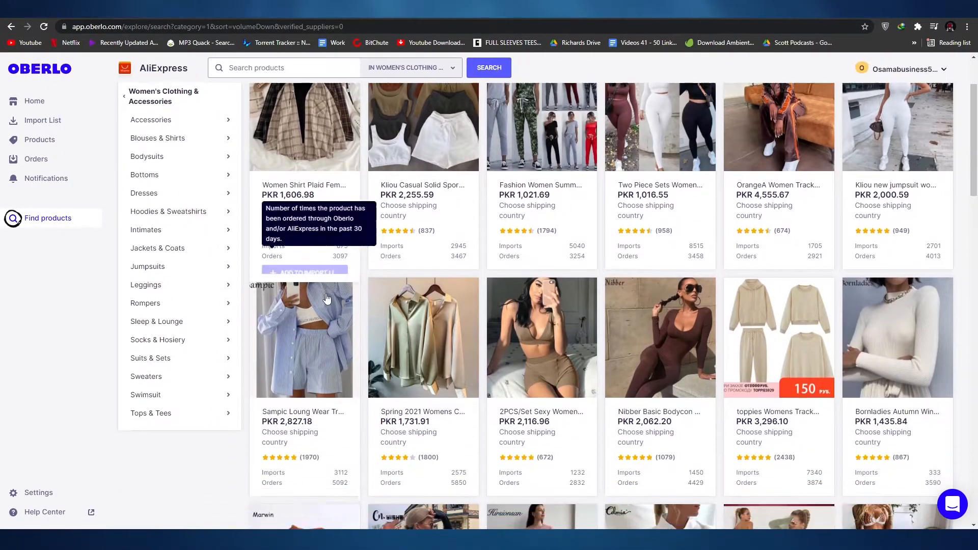
pyautogui.scroll(-4, 791, 211)
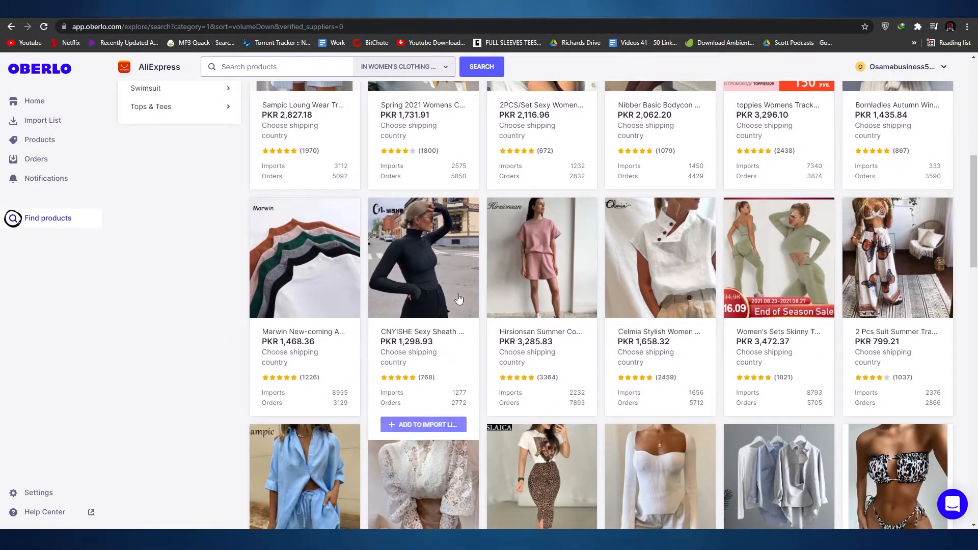
pyautogui.scroll(-4, 460, 277)
pyautogui.scroll(10, 460, 276)
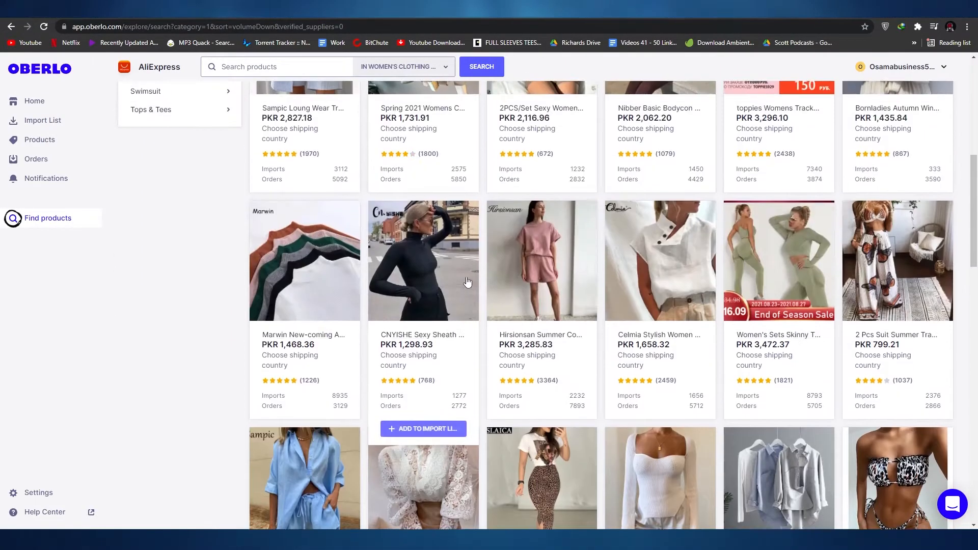
pyautogui.scroll(2, 483, 261)
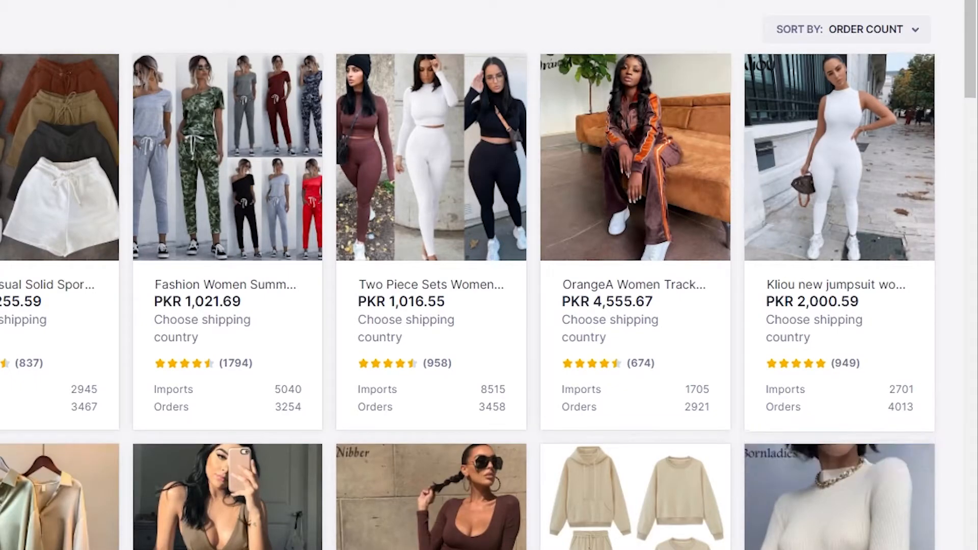
# Open the Kliou new jumpsuit's AliExpress page and view its size, color and shipping details
pyautogui.moveTo(848, 464)
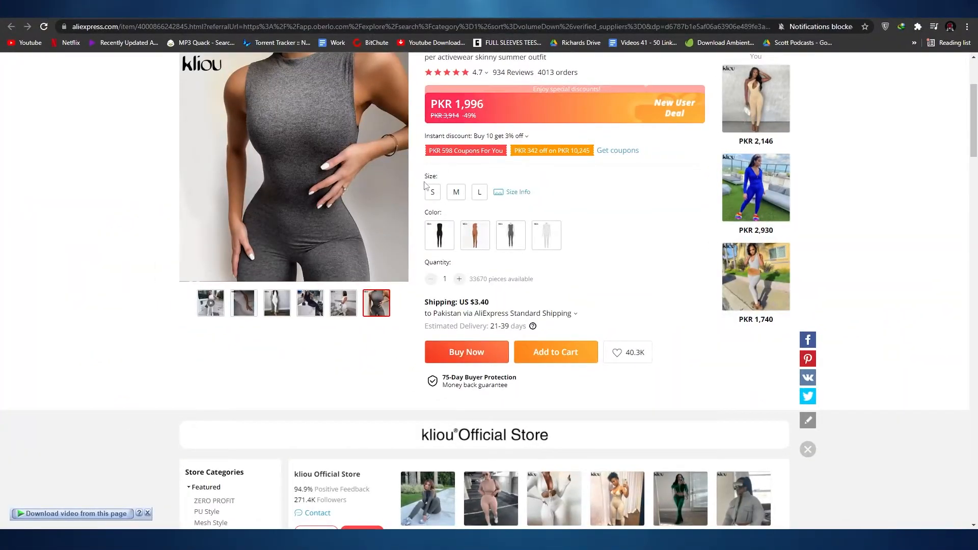
pyautogui.scroll(3, 442, 329)
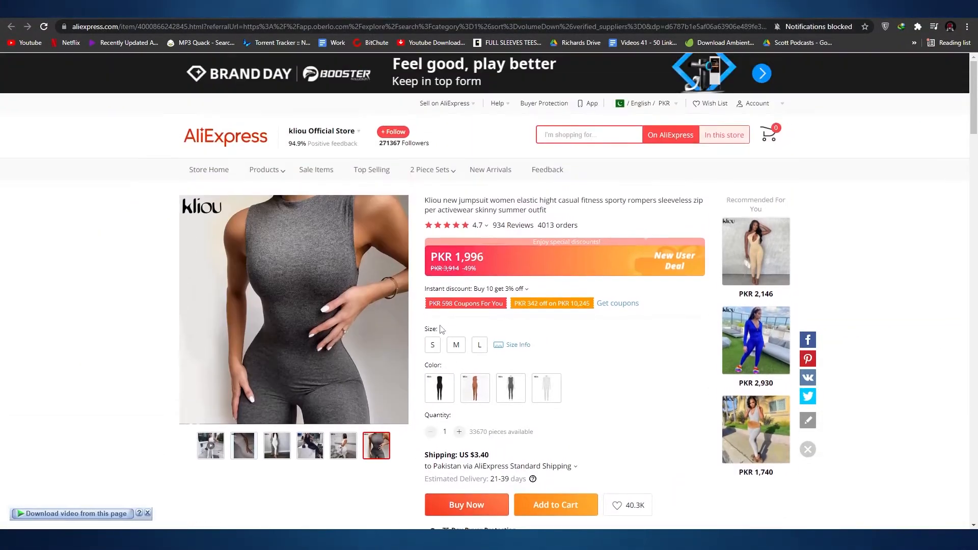
pyautogui.scroll(-3, 533, 284)
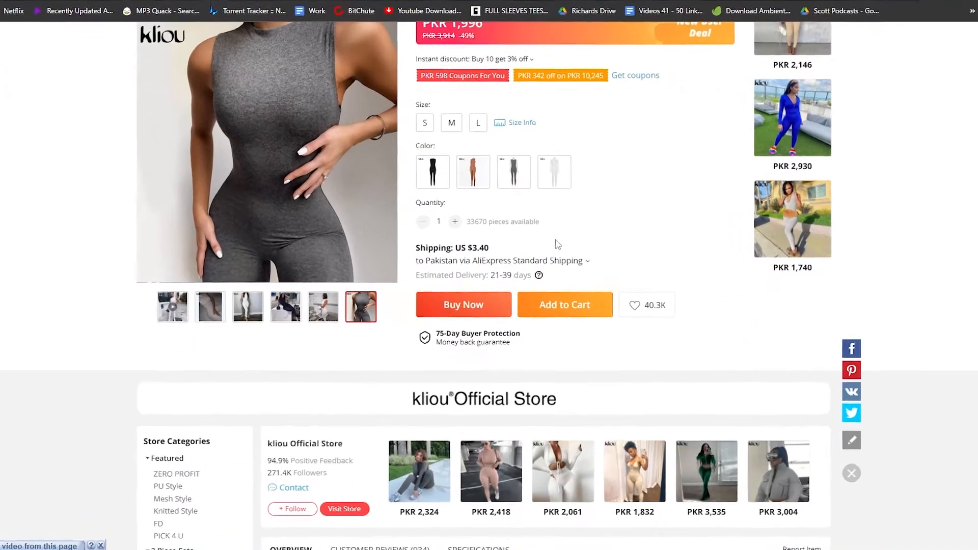
# Preview the jumpsuit's black, brown, gray and white color options on its AliExpress page
pyautogui.scroll(3, 533, 301)
pyautogui.click(414, 301)
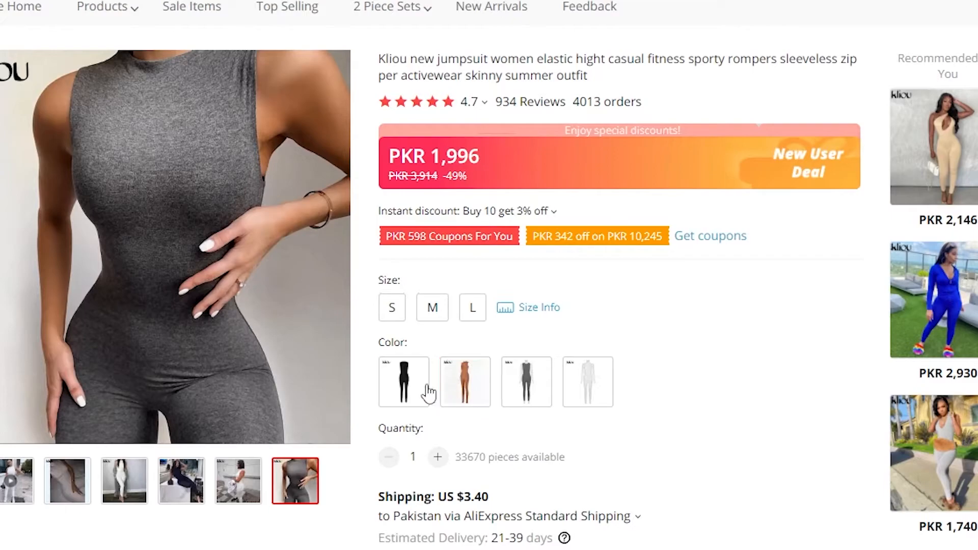
pyautogui.click(428, 387)
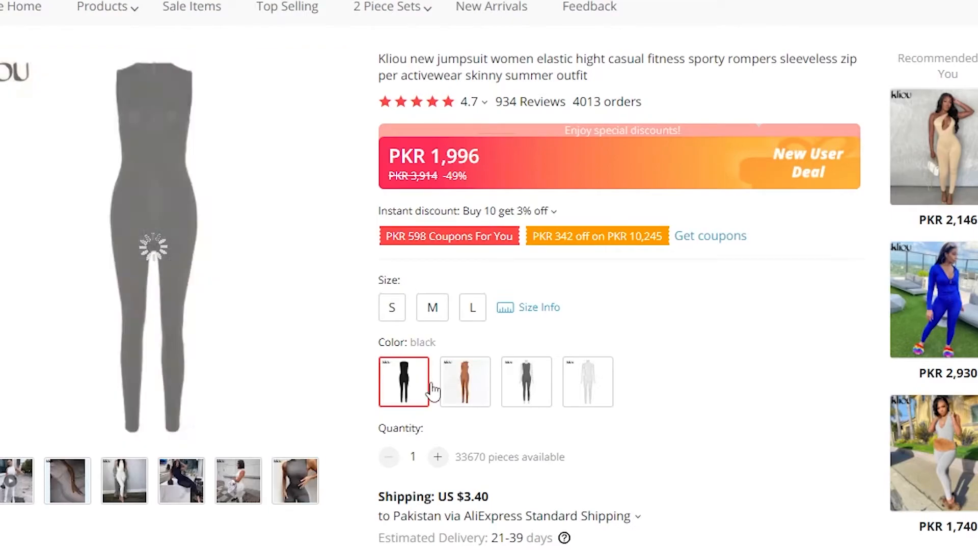
pyautogui.click(462, 390)
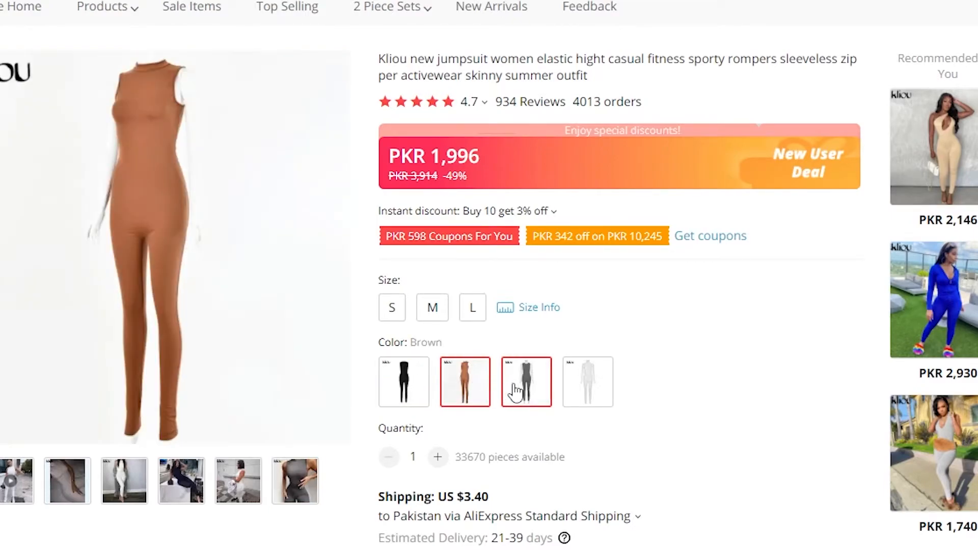
pyautogui.click(514, 392)
pyautogui.click(594, 393)
pyautogui.scroll(-5, 708, 387)
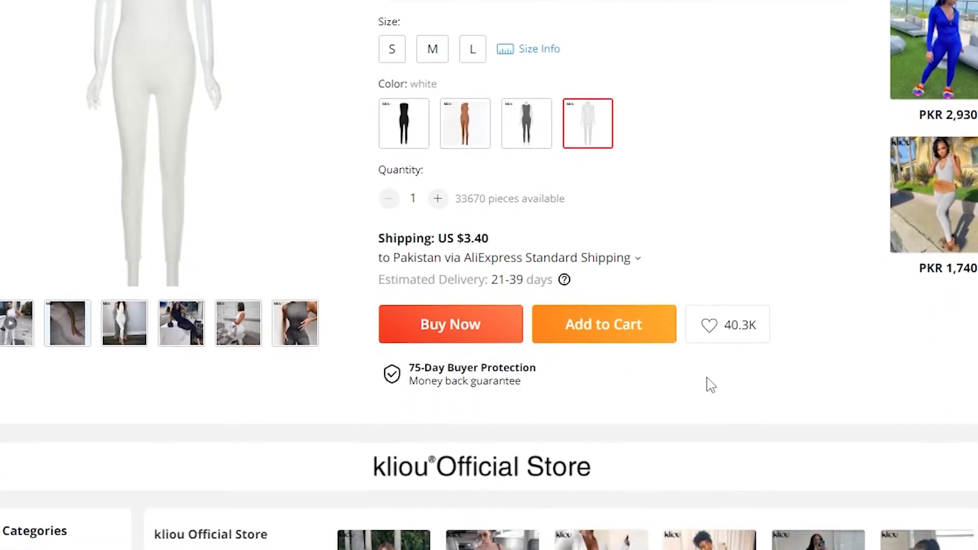
pyautogui.scroll(5, 432, 501)
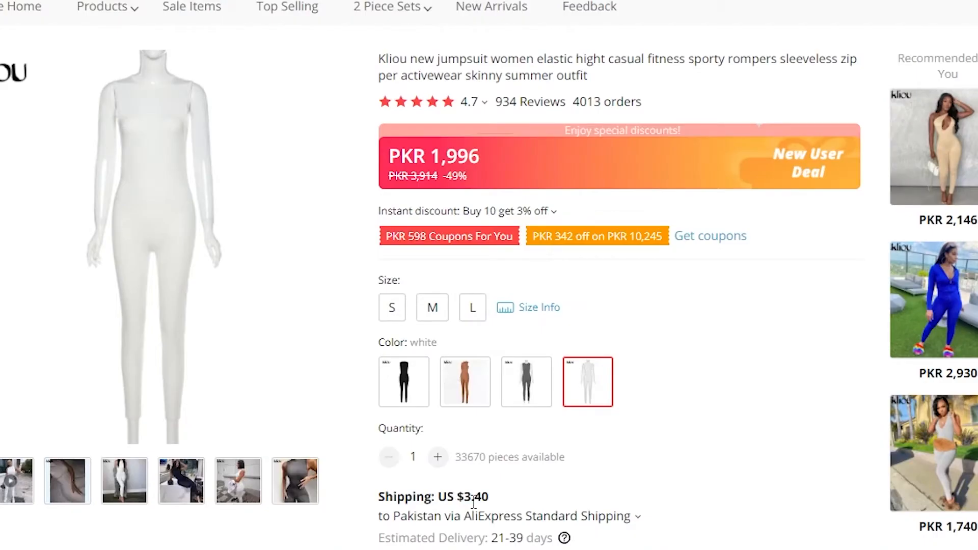
# Examine the jumpsuit's overview section, including the product details, size table and photos, and return to the purchase options
pyautogui.scroll(-14, 478, 490)
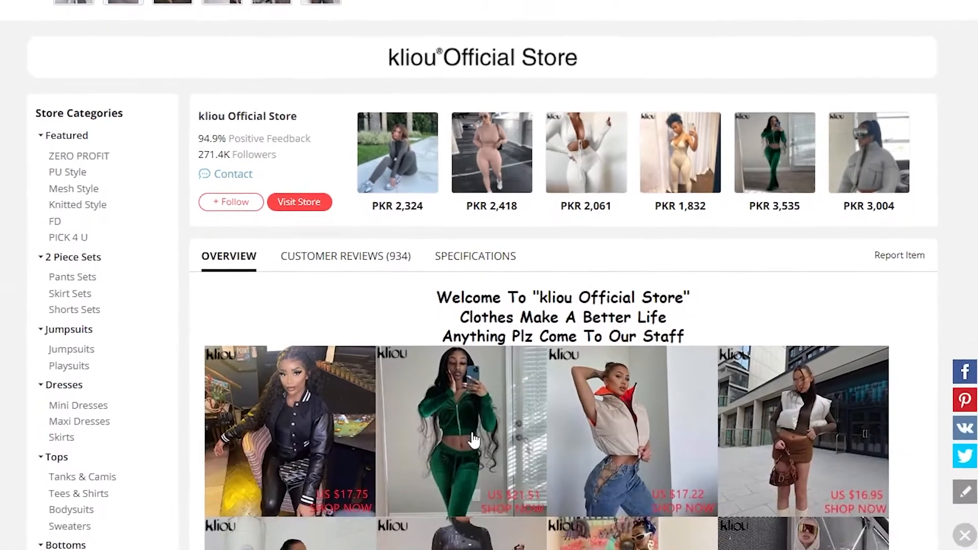
pyautogui.scroll(-12, 475, 416)
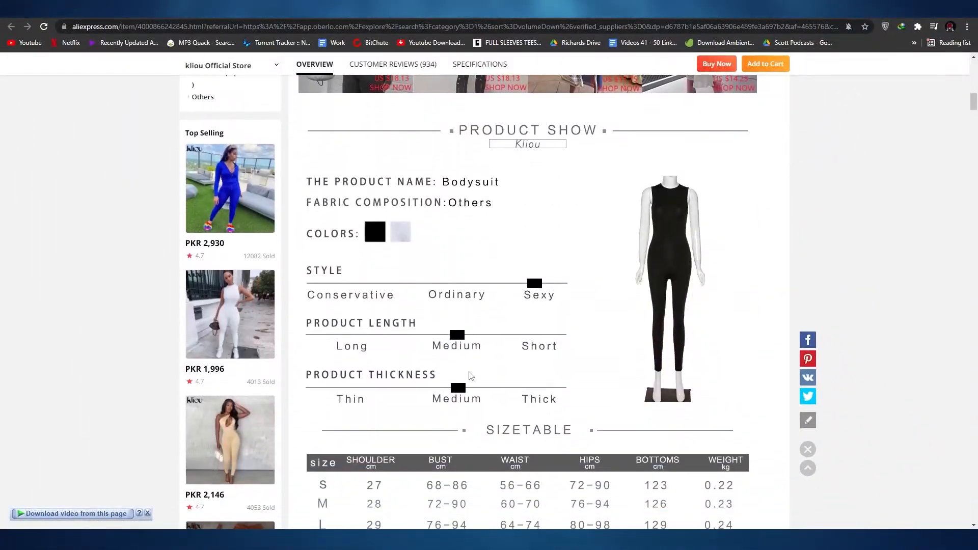
pyautogui.scroll(-14, 469, 376)
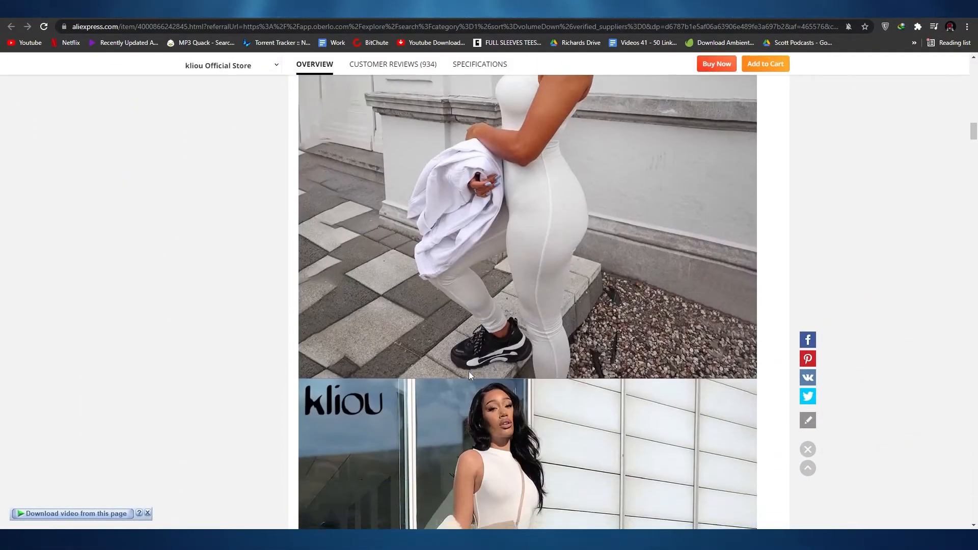
pyautogui.scroll(-20, 469, 376)
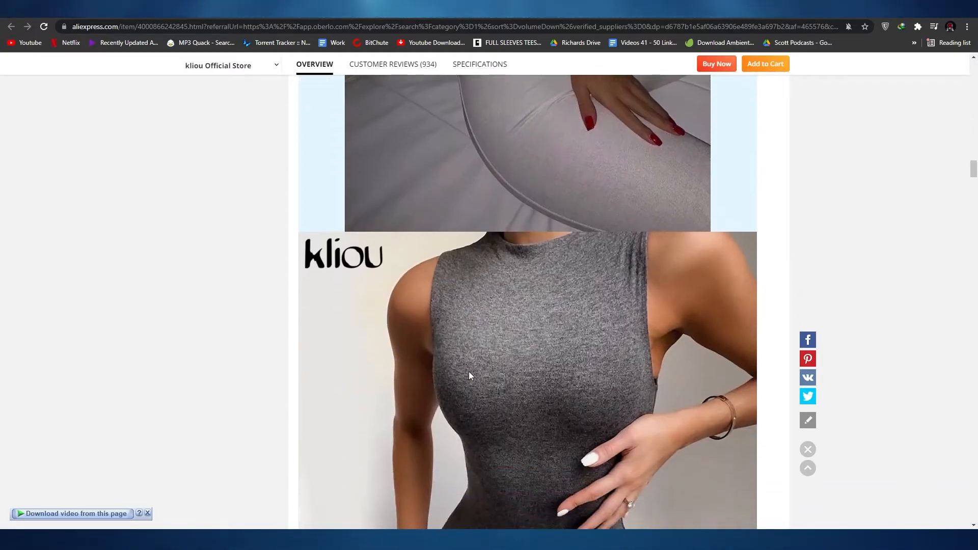
pyautogui.scroll(20, 469, 376)
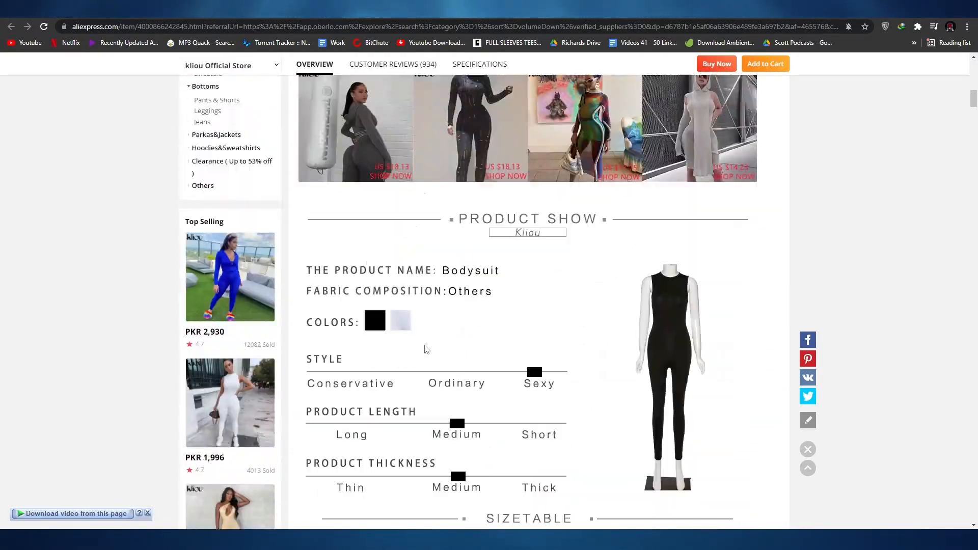
pyautogui.scroll(5, 426, 349)
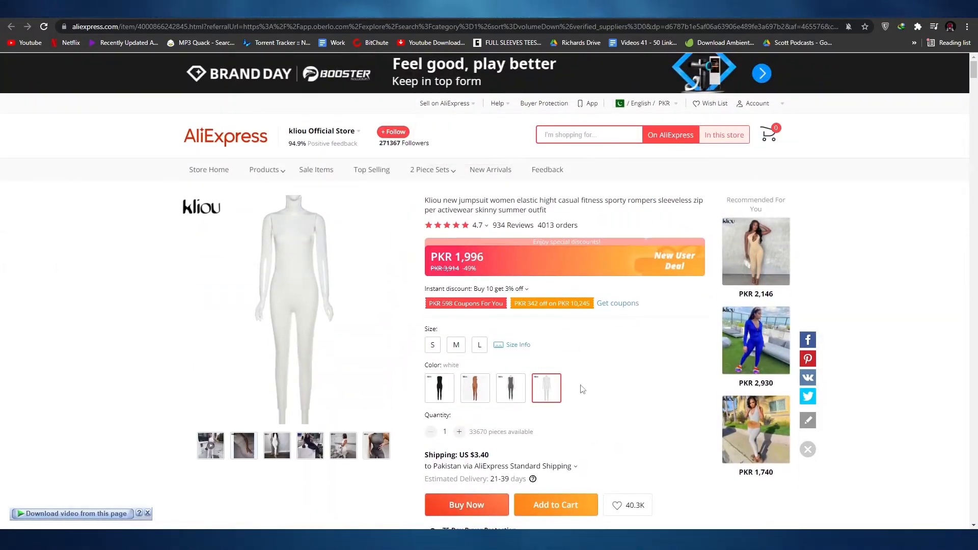
# Switch back to Oberlo, add the Kliou new jumpsuit to the import list and open that list
pyautogui.click(444, 10)
pyautogui.moveTo(926, 299)
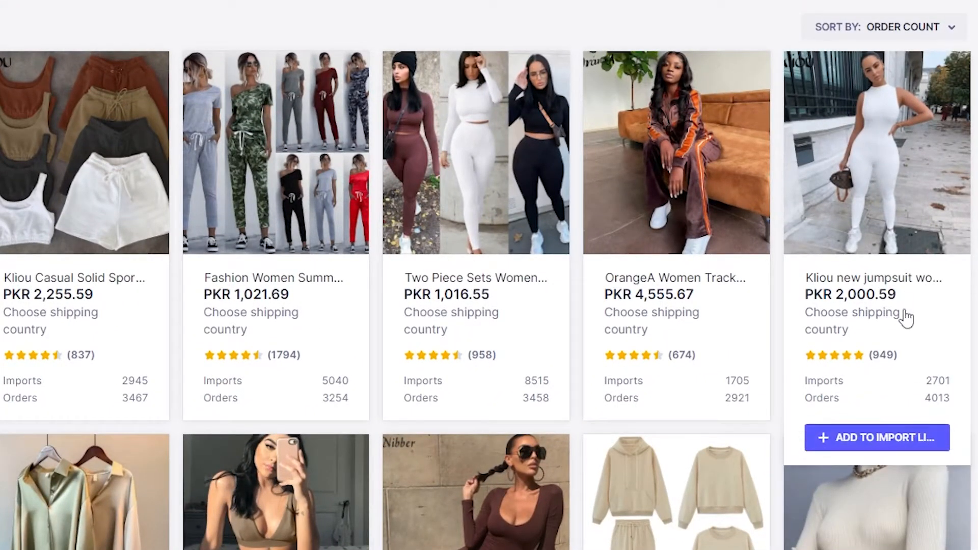
pyautogui.click(873, 435)
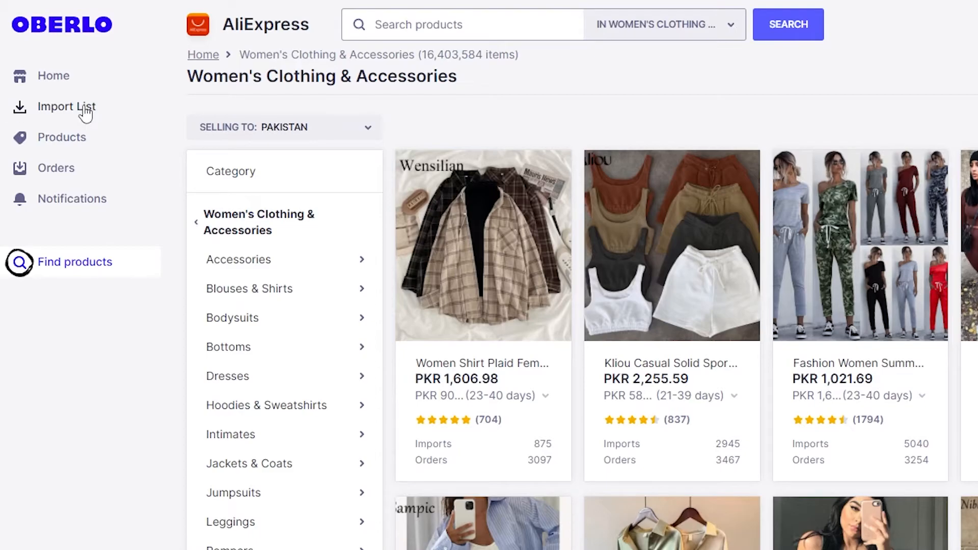
pyautogui.click(85, 112)
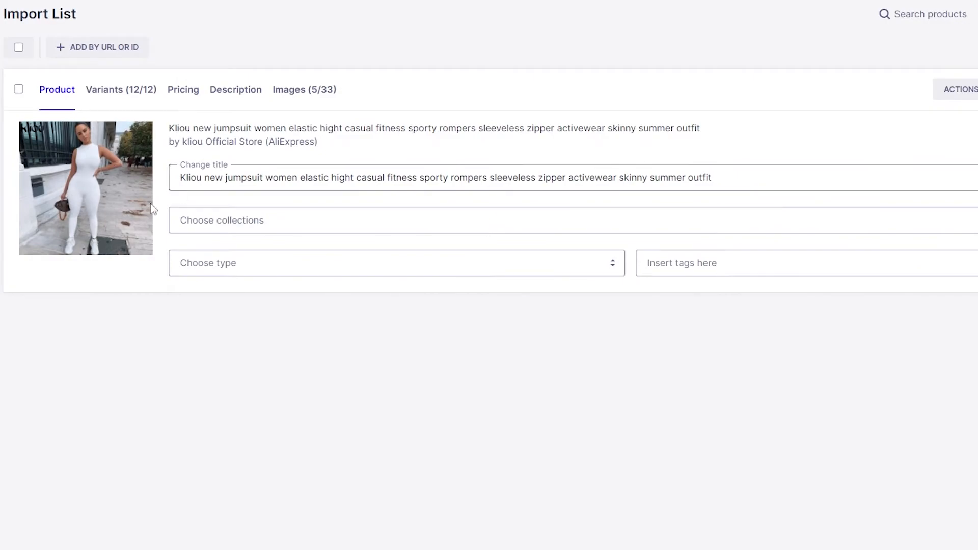
# Shorten the product title by removing "Kliou new" so that it starts with "Jumpsuit women"
pyautogui.moveTo(180, 178); pyautogui.dragTo(226, 187)
pyautogui.press('BackSpace')
pyautogui.press('Delete')
pyautogui.write('J')
# Assign the jumpsuit to the Home page collection and check the available product types
pyautogui.click(192, 225)
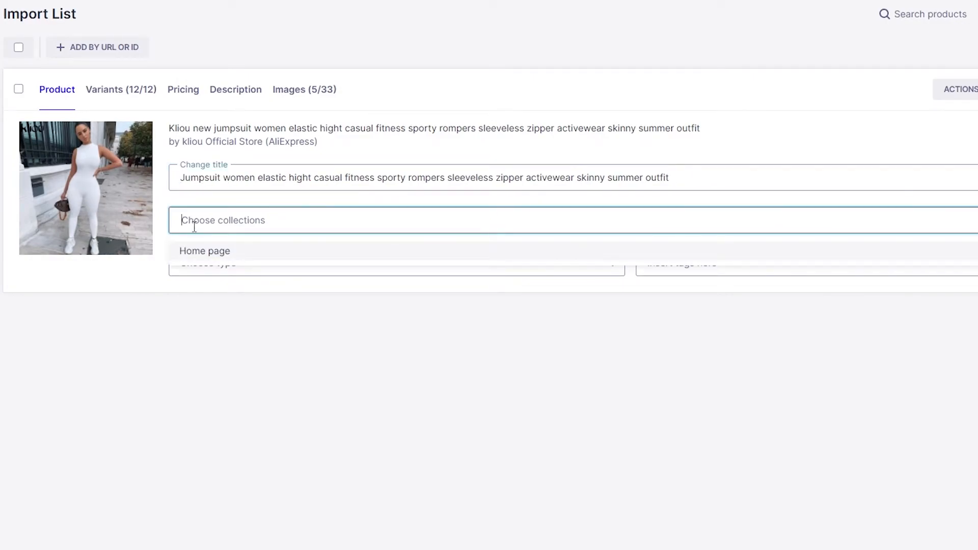
pyautogui.click(219, 282)
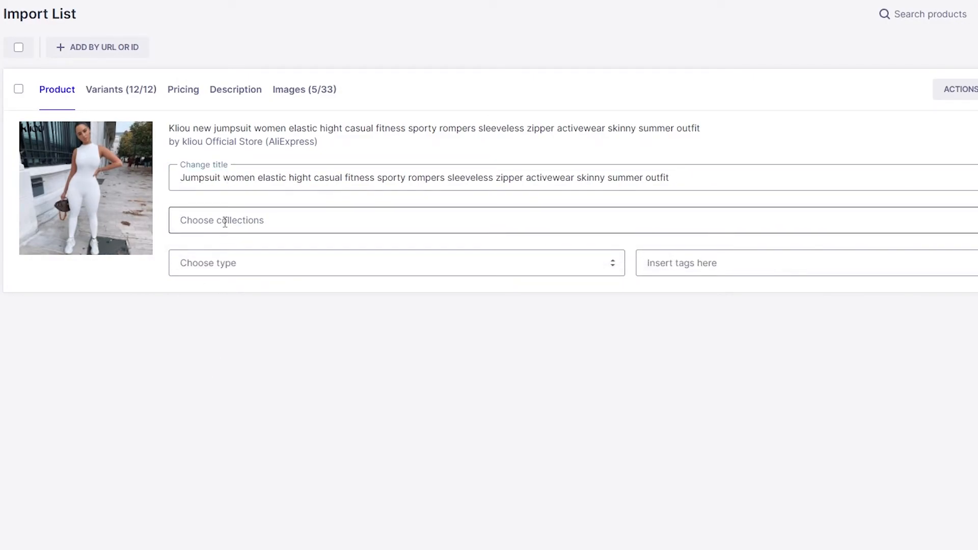
pyautogui.click(224, 222)
pyautogui.press('Return')
pyautogui.click(225, 278)
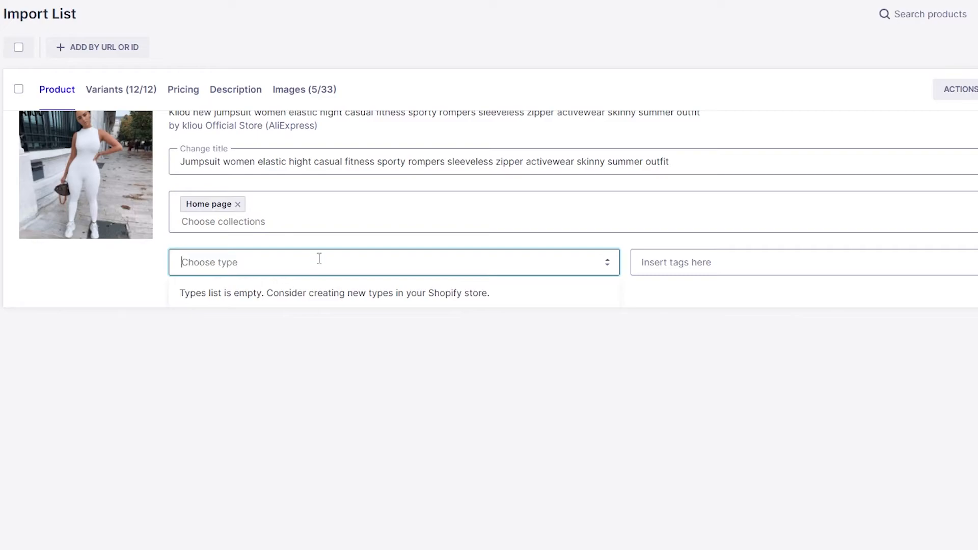
pyautogui.click(153, 262)
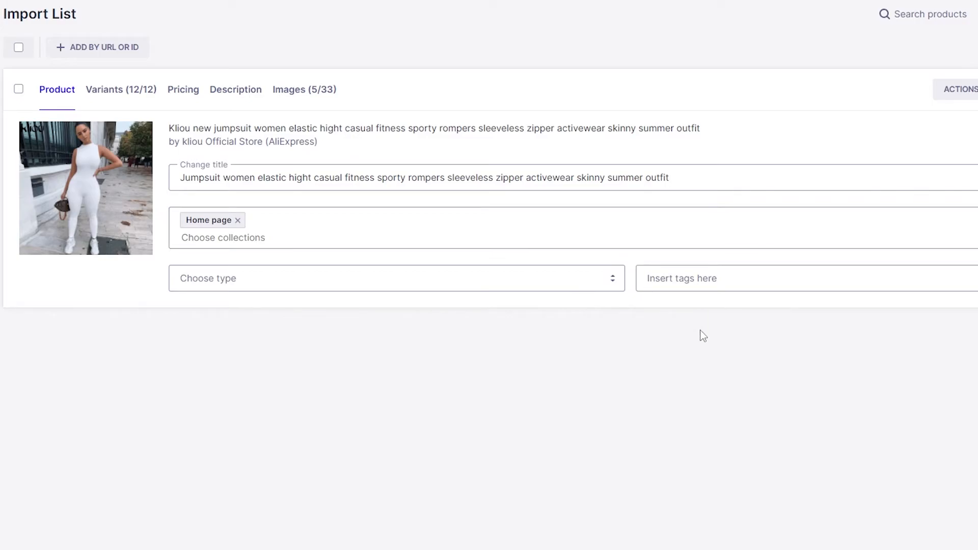
# Review the SKU, size, color and inventory of the jumpsuit's variants
pyautogui.click(121, 101)
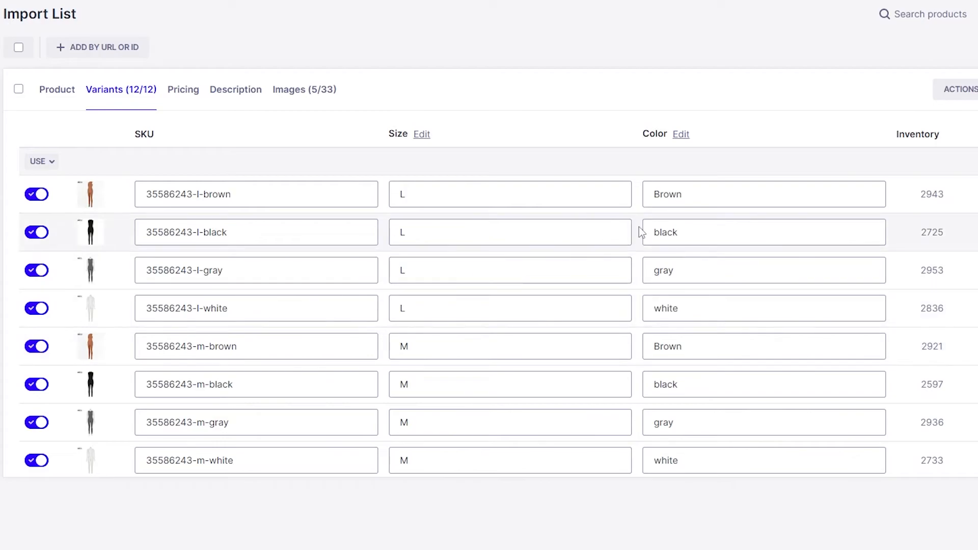
pyautogui.scroll(-3, 582, 321)
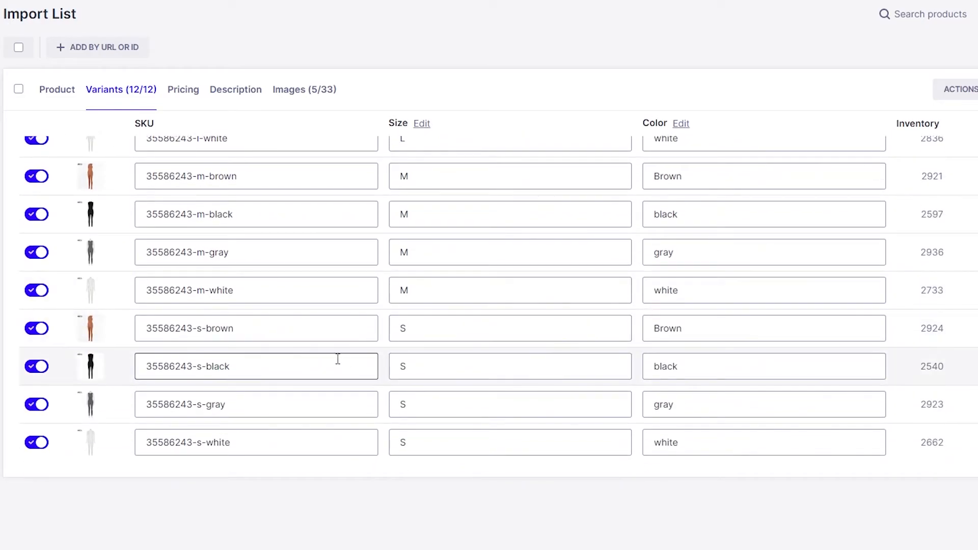
pyautogui.scroll(3, 305, 305)
# Review each variant's cost, shipping, price, profit and compare-at price for the jumpsuit
pyautogui.click(183, 99)
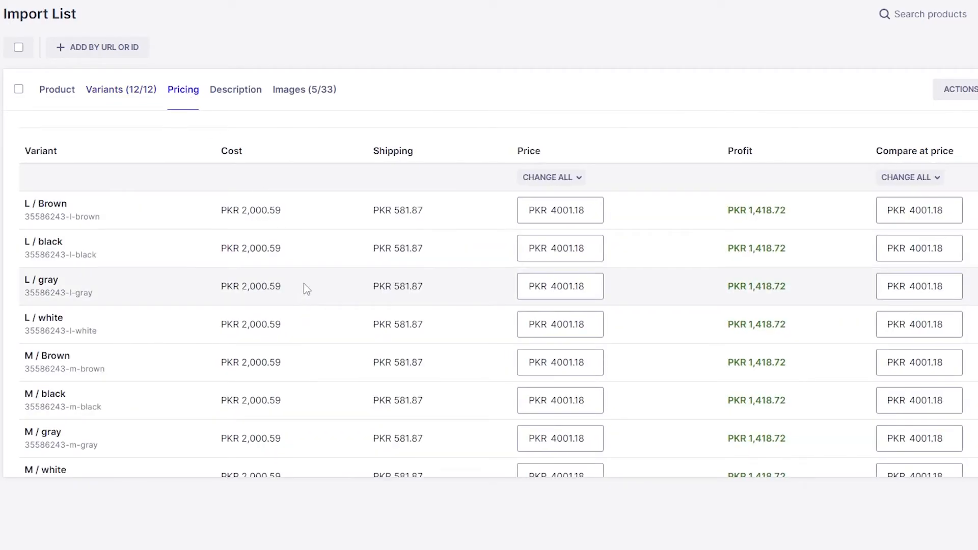
pyautogui.scroll(-3, 681, 252)
pyautogui.scroll(3, 681, 251)
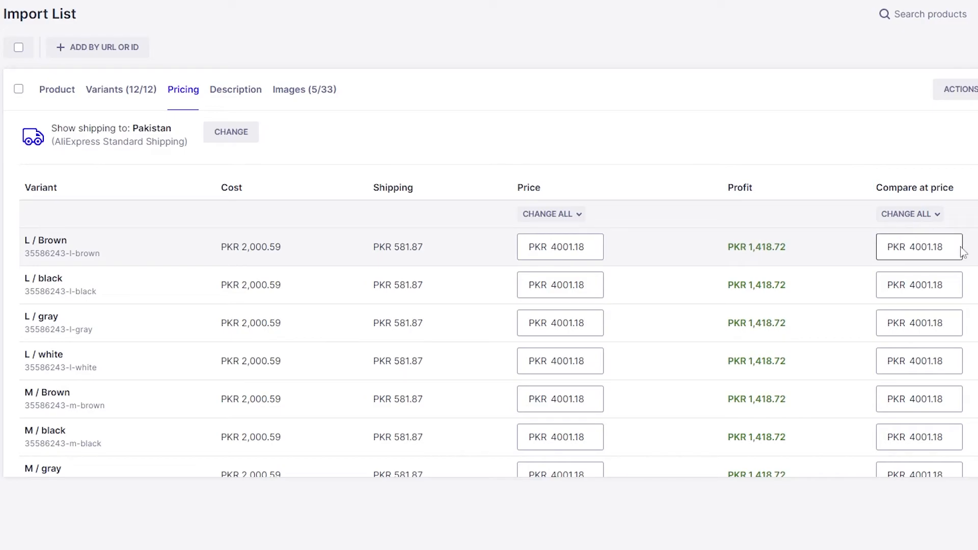
pyautogui.scroll(-3, 904, 274)
pyautogui.scroll(3, 908, 371)
pyautogui.scroll(-3, 789, 351)
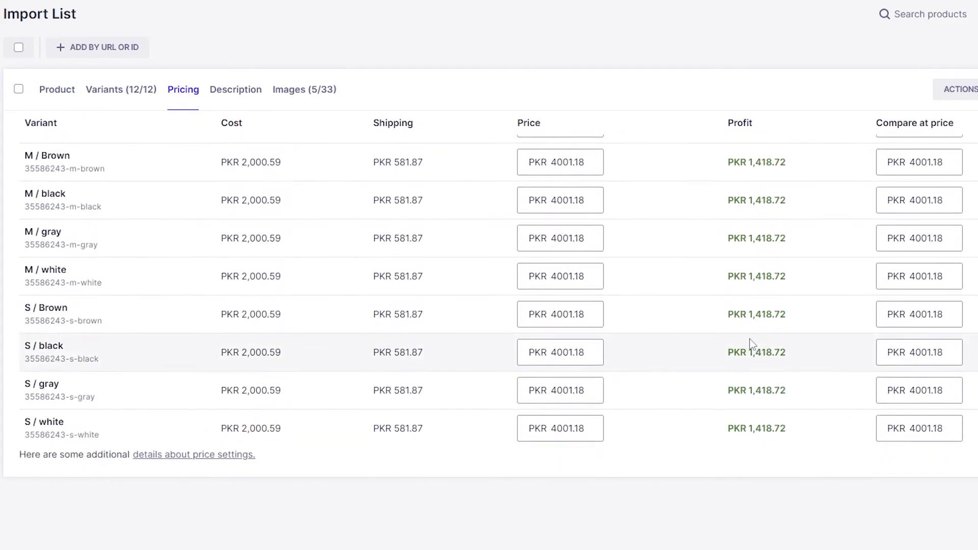
# Review the jumpsuit's description and images, and return to its main product details
pyautogui.click(248, 91)
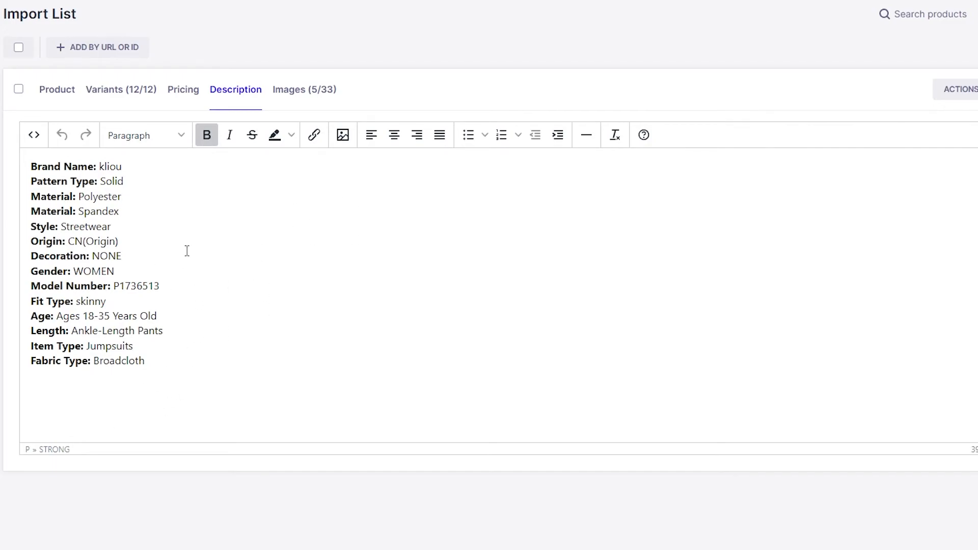
pyautogui.click(321, 97)
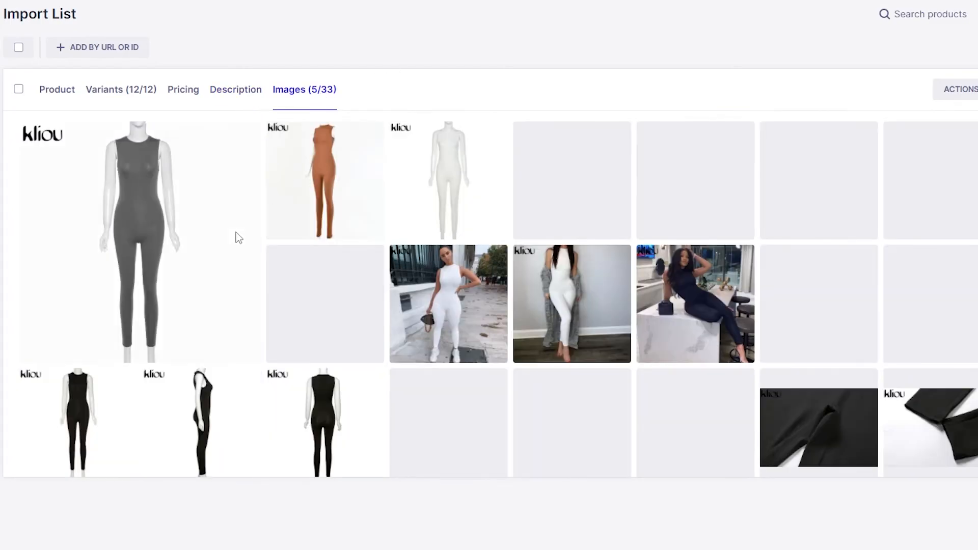
pyautogui.scroll(-4, 242, 135)
pyautogui.click(75, 94)
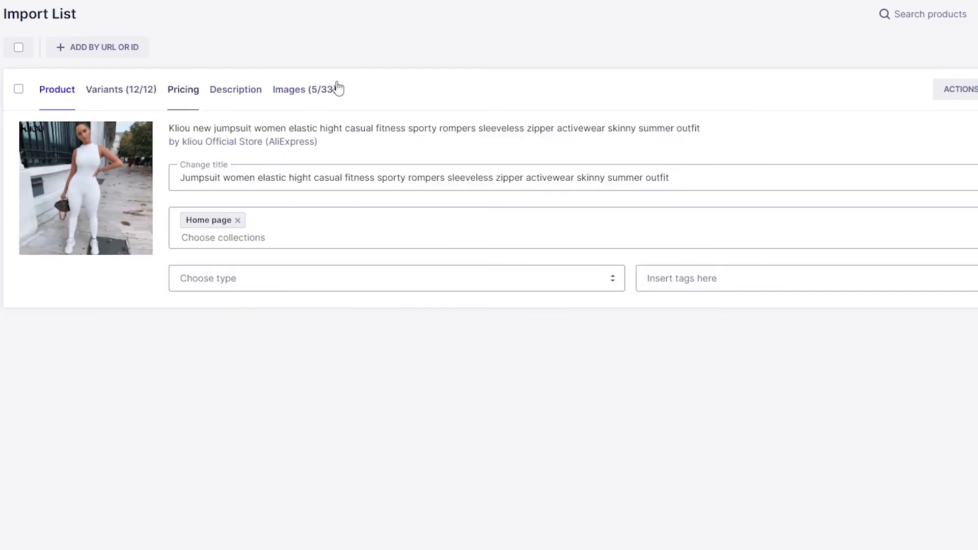
# Import the jumpsuit to the store as a draft and open the product list in the Shopify admin
pyautogui.click(890, 105)
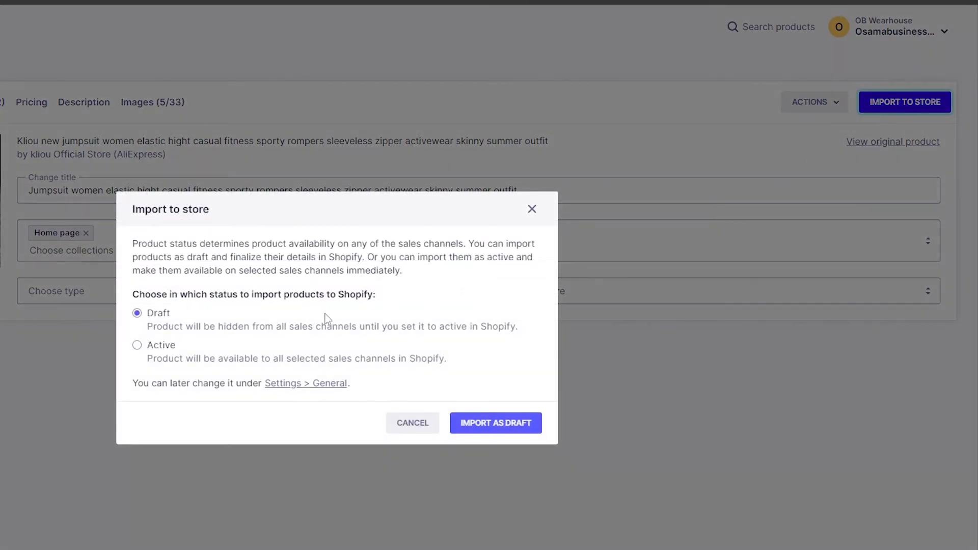
pyautogui.click(516, 423)
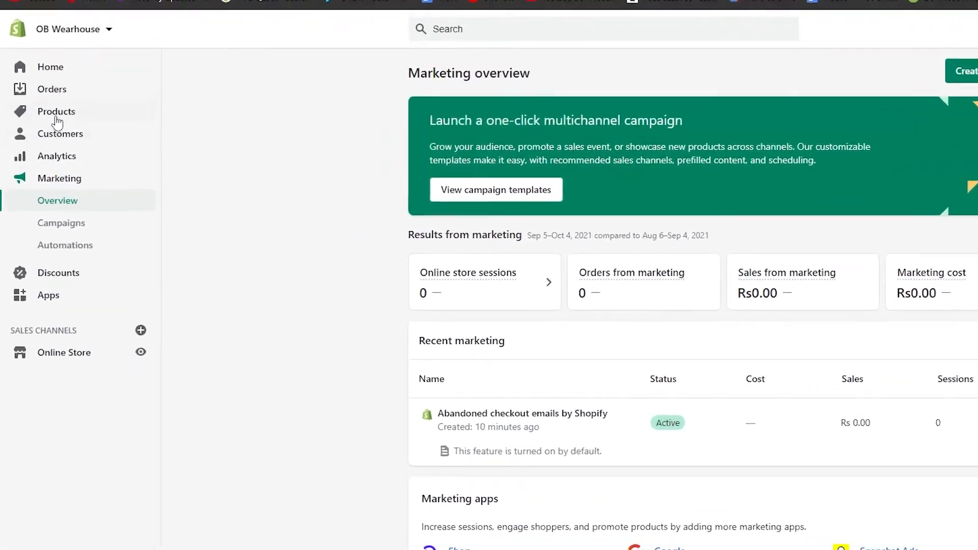
pyautogui.click(44, 131)
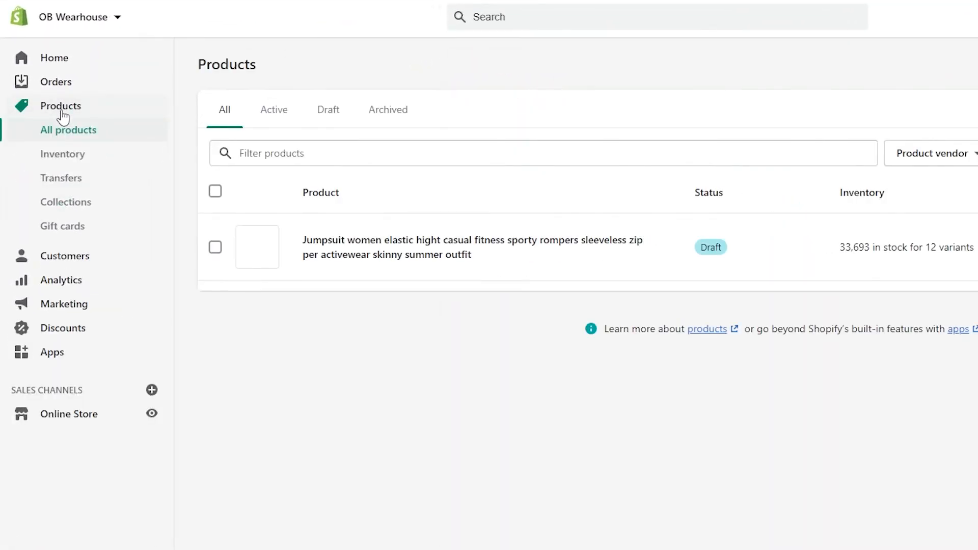